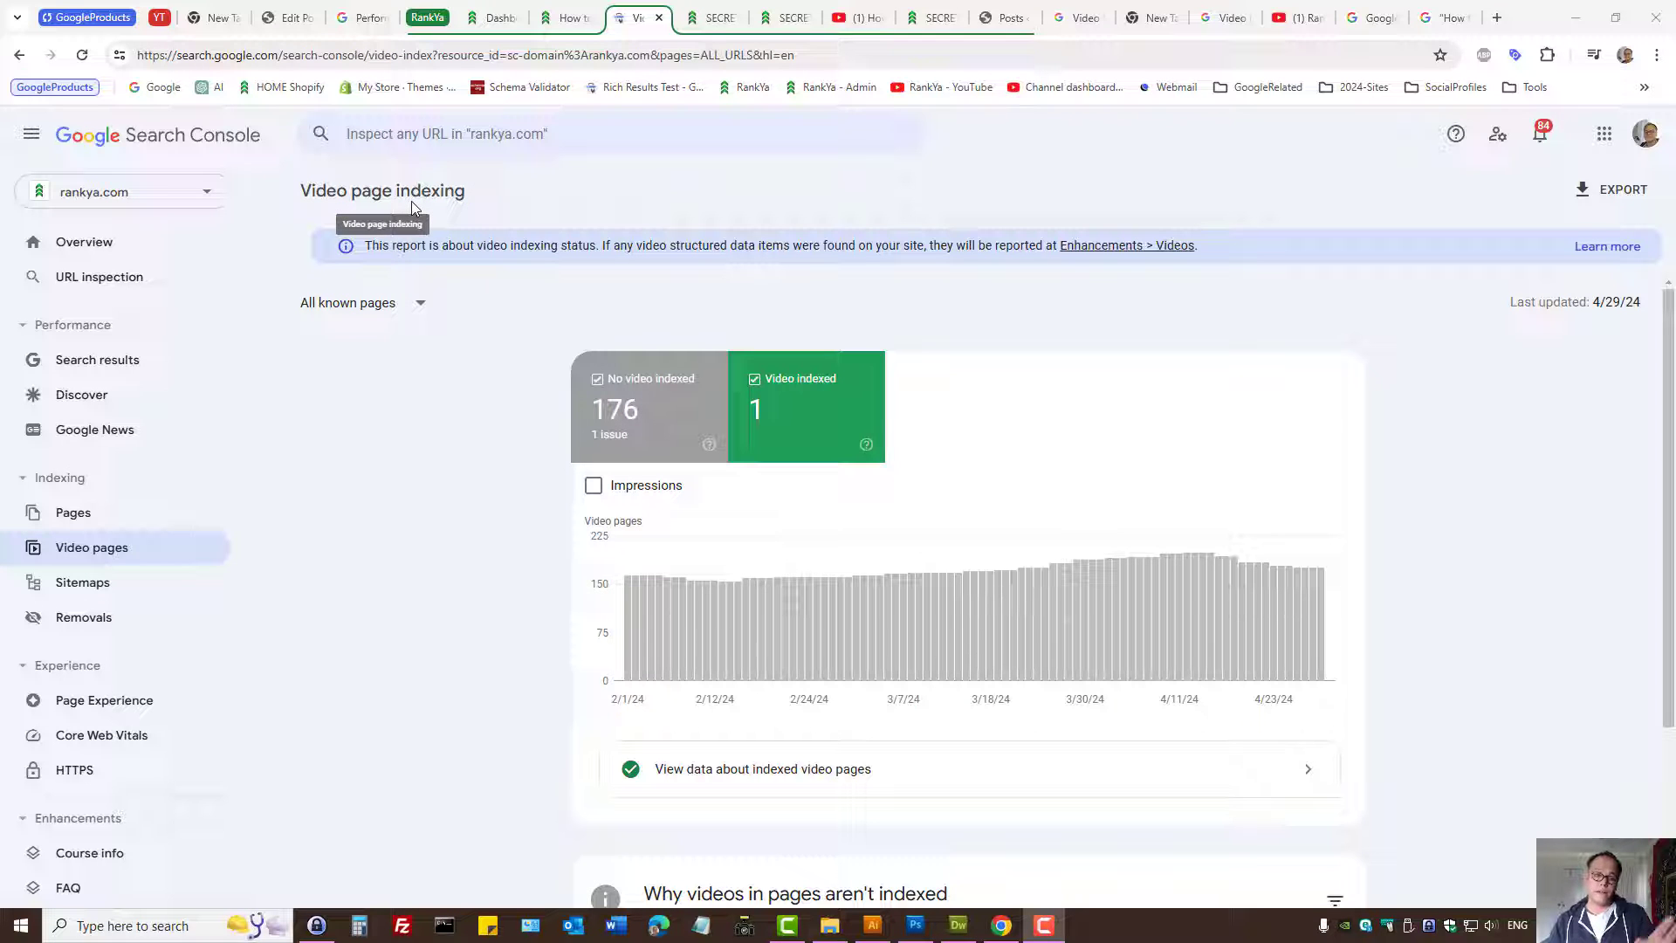
{"action": "scroll", "coordinate": [496, 546], "scroll_direction": "down", "scroll_amount": 2}
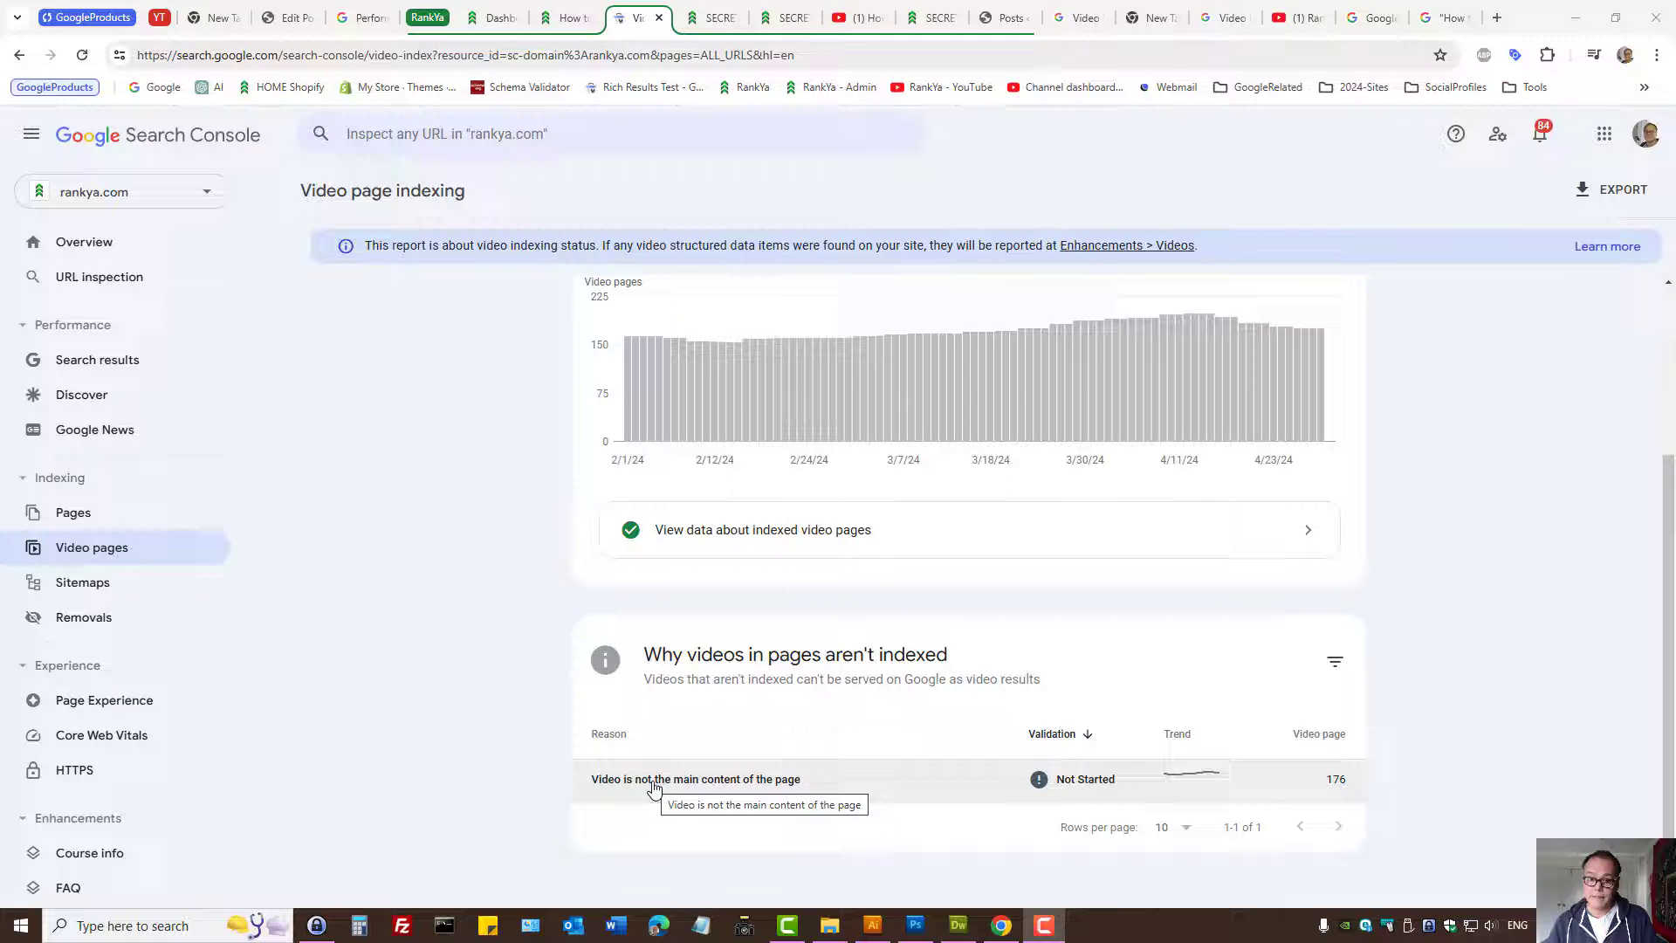
Drill into the 'Video is not the main content of the page' issue to list its affected example pages.
{"action": "left_click", "coordinate": [653, 786]}
{"action": "scroll", "coordinate": [513, 545], "scroll_direction": "down", "scroll_amount": 3}
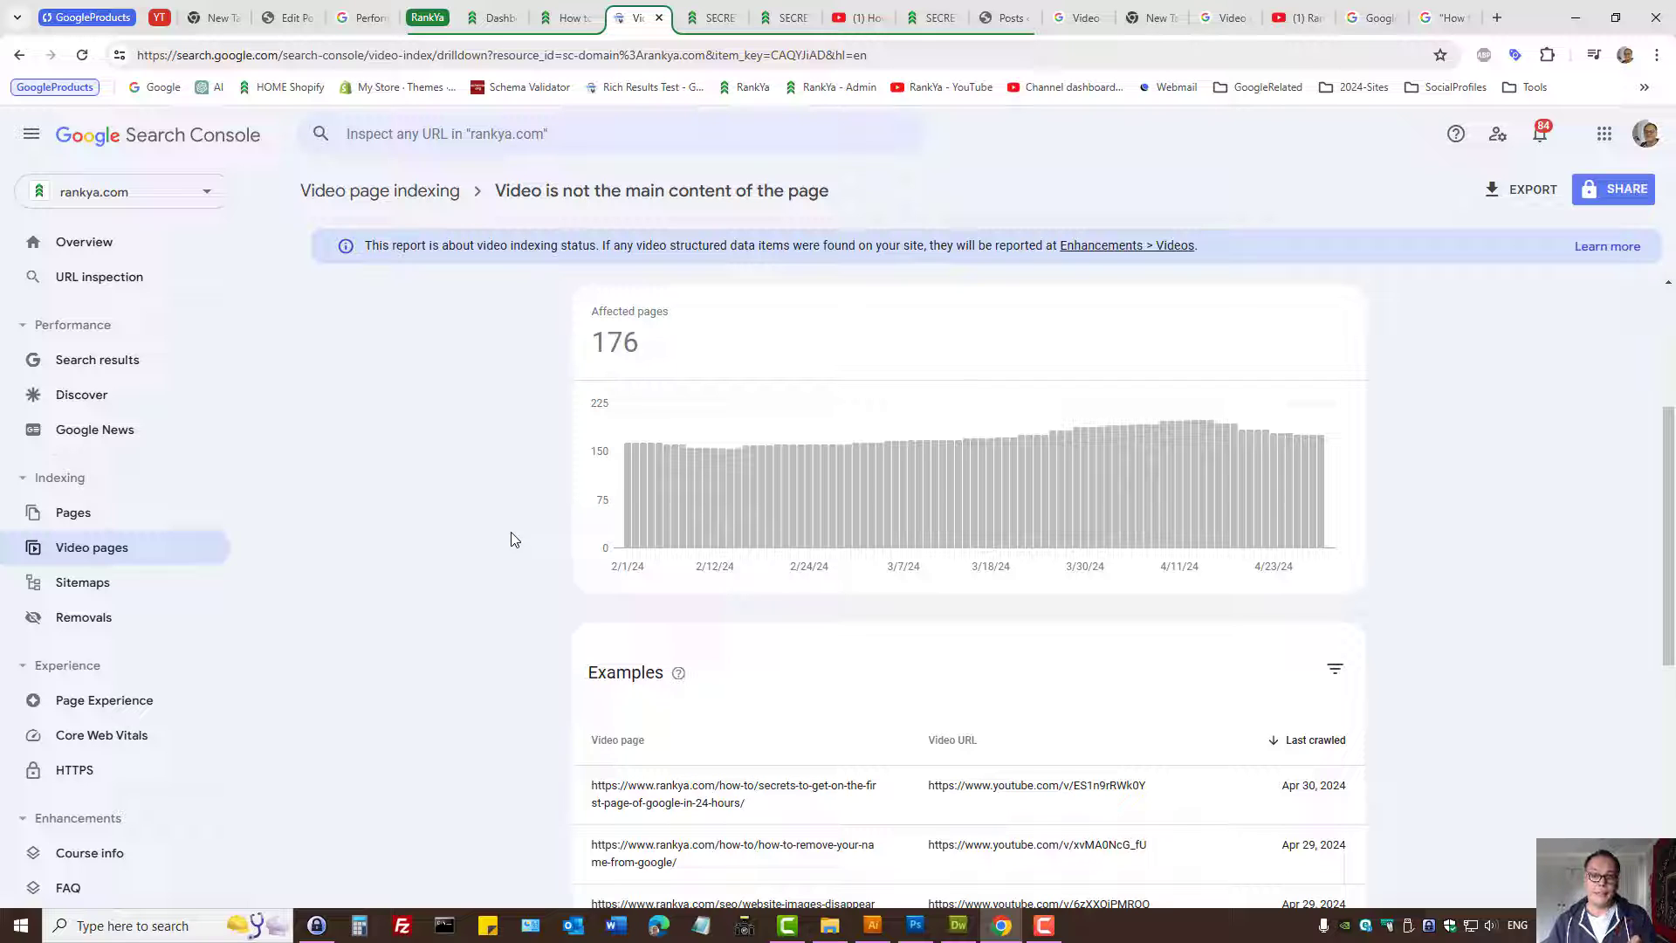
{"action": "scroll", "coordinate": [513, 538], "scroll_direction": "down", "scroll_amount": 3}
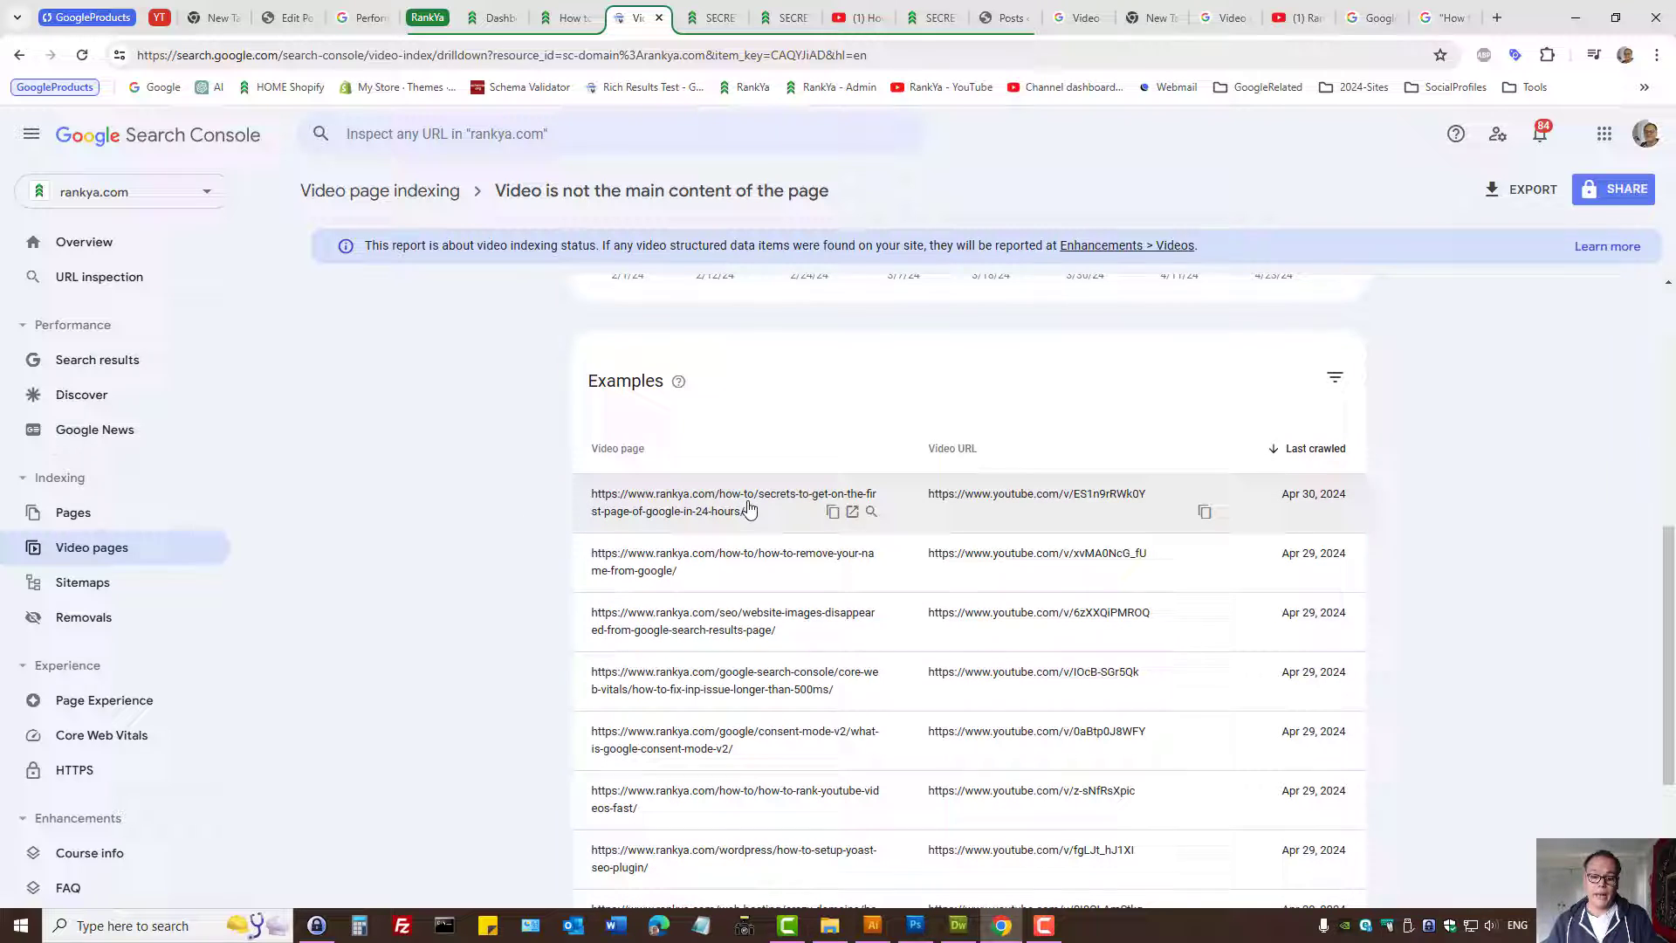
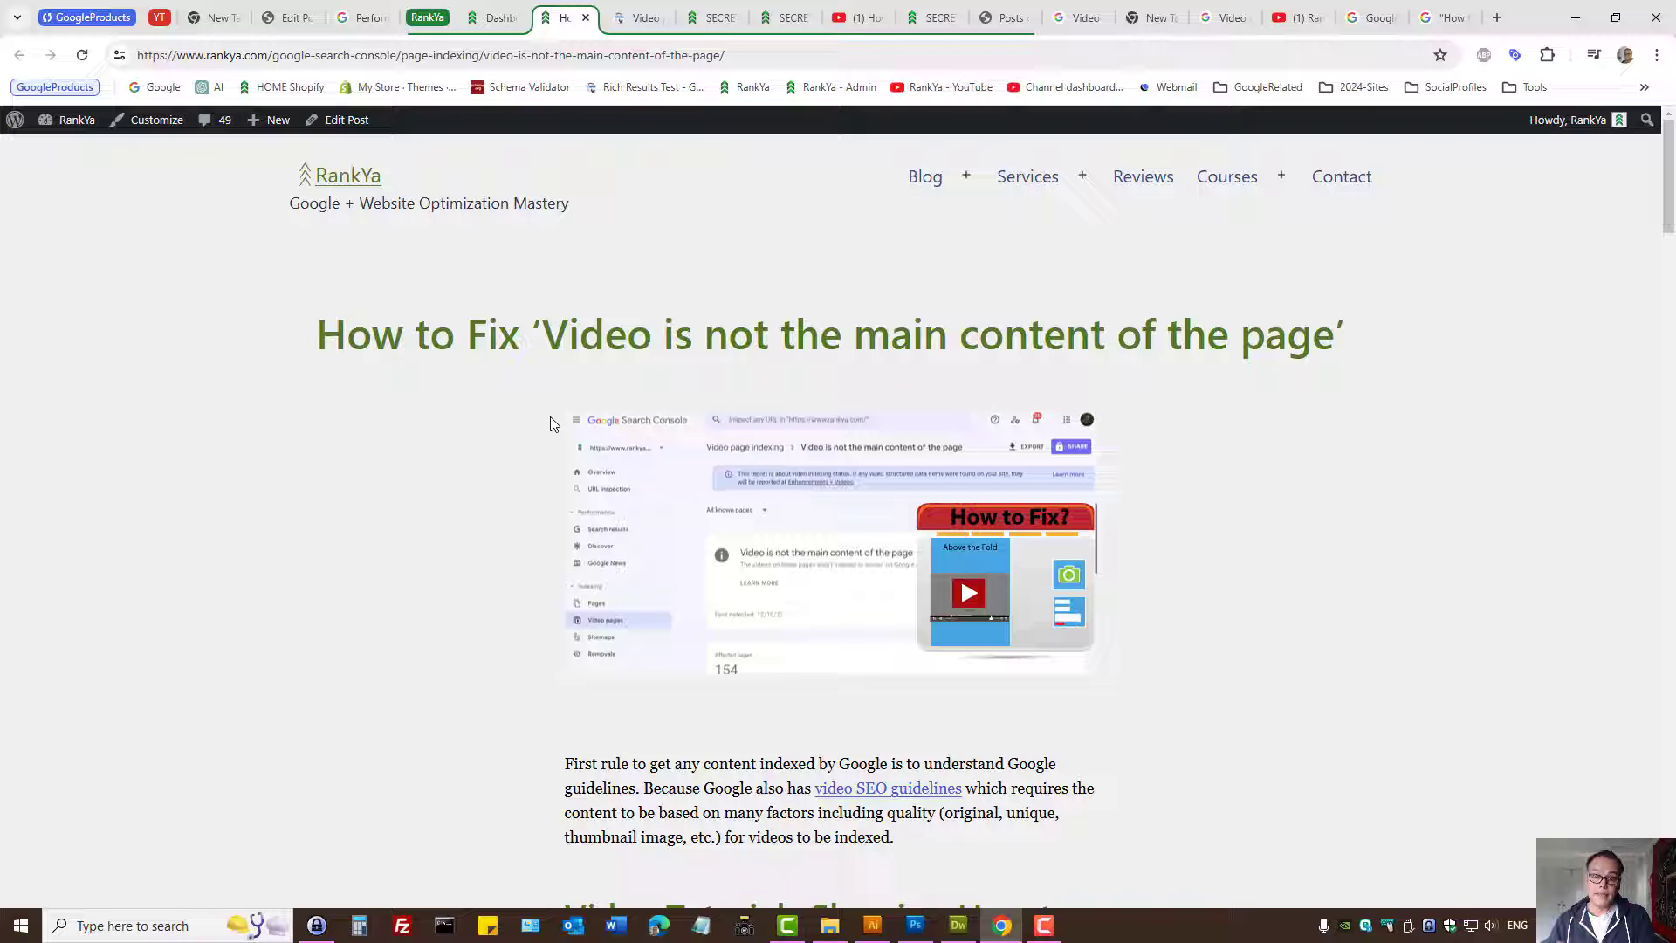
Switch to the Search Console video indexing report tab.
{"action": "left_click", "coordinate": [642, 16]}
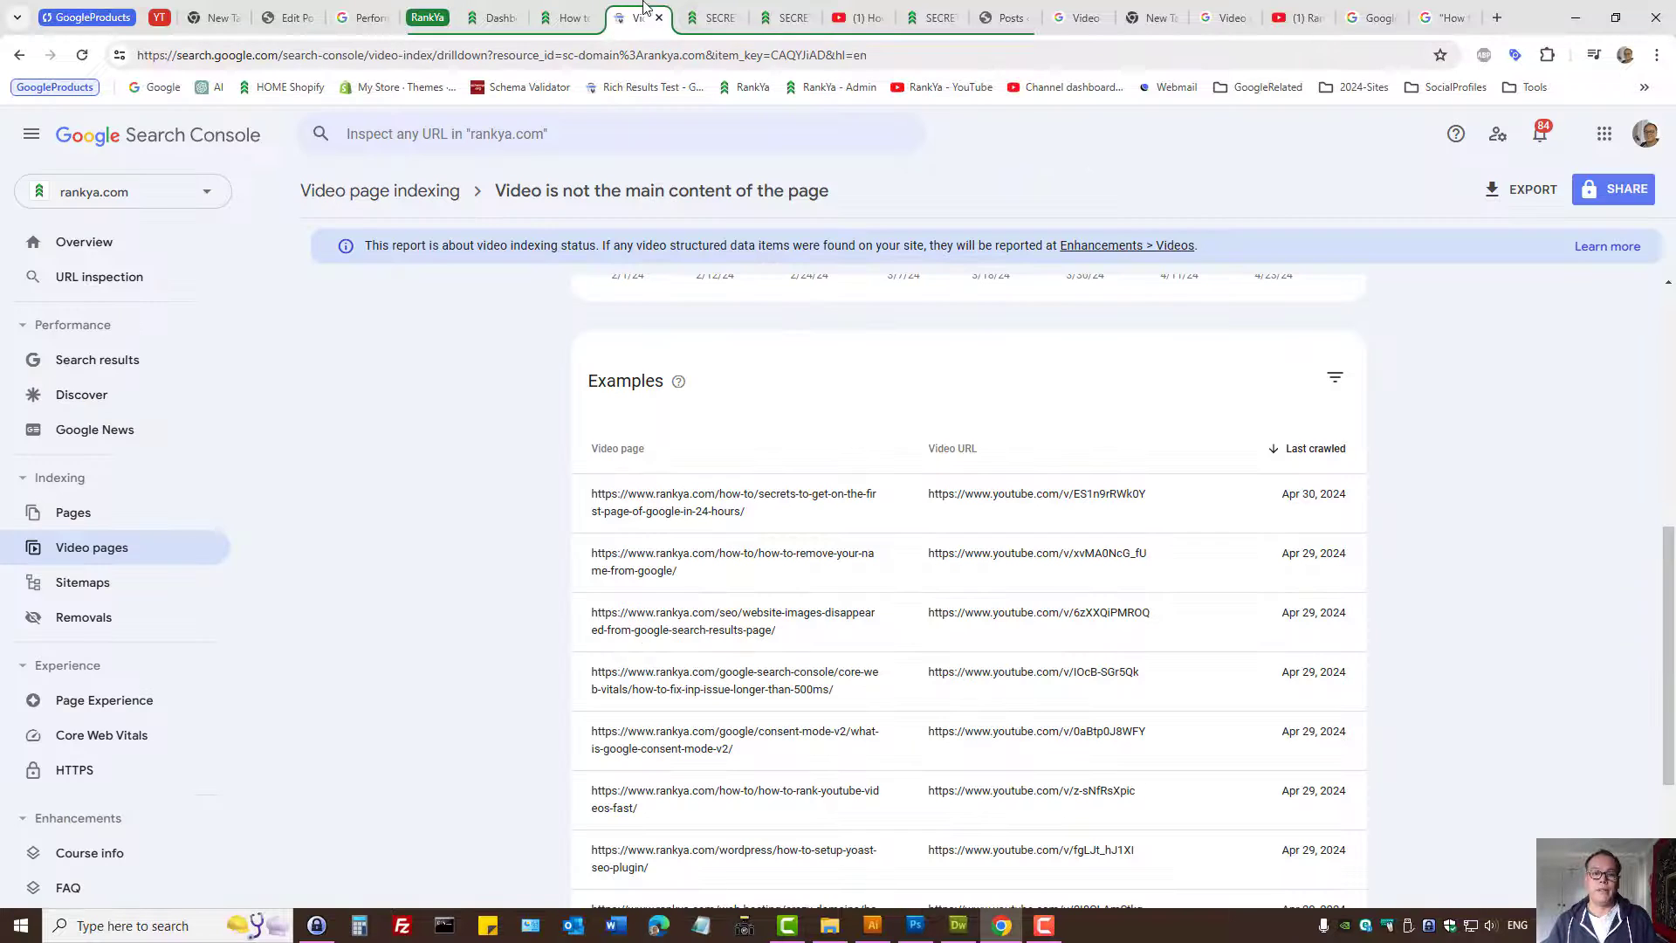
{"action": "mouse_move", "coordinate": [756, 514]}
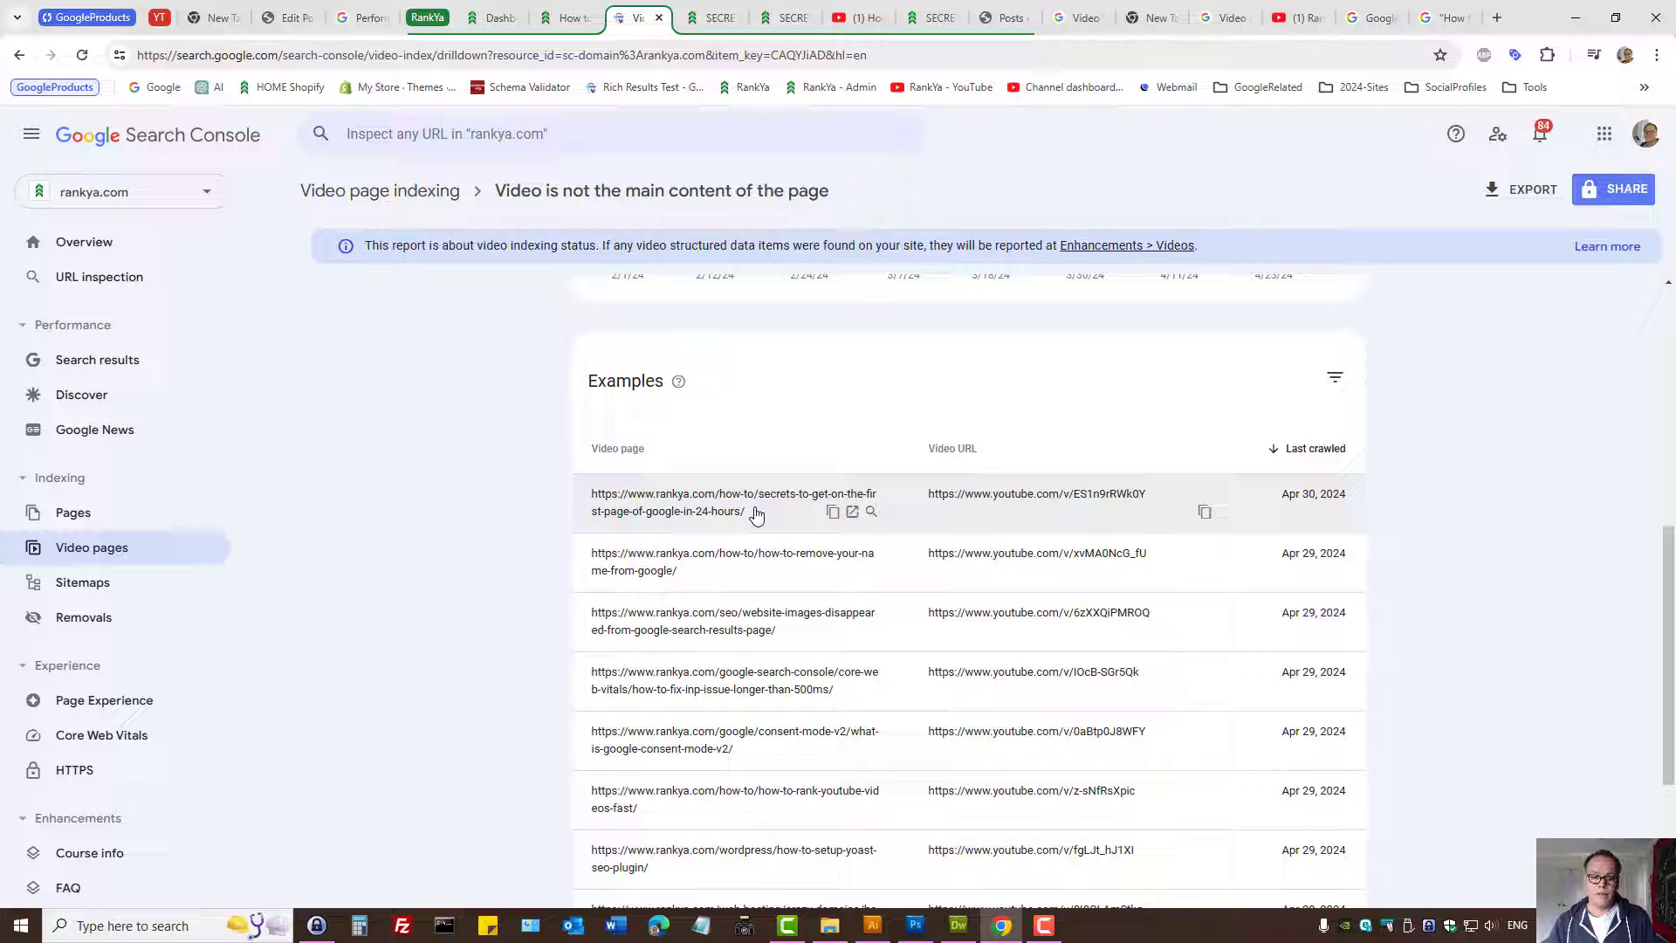
View the first example page's video details, then jump to the rankya.com article with the embedded video.
{"action": "left_click", "coordinate": [673, 516]}
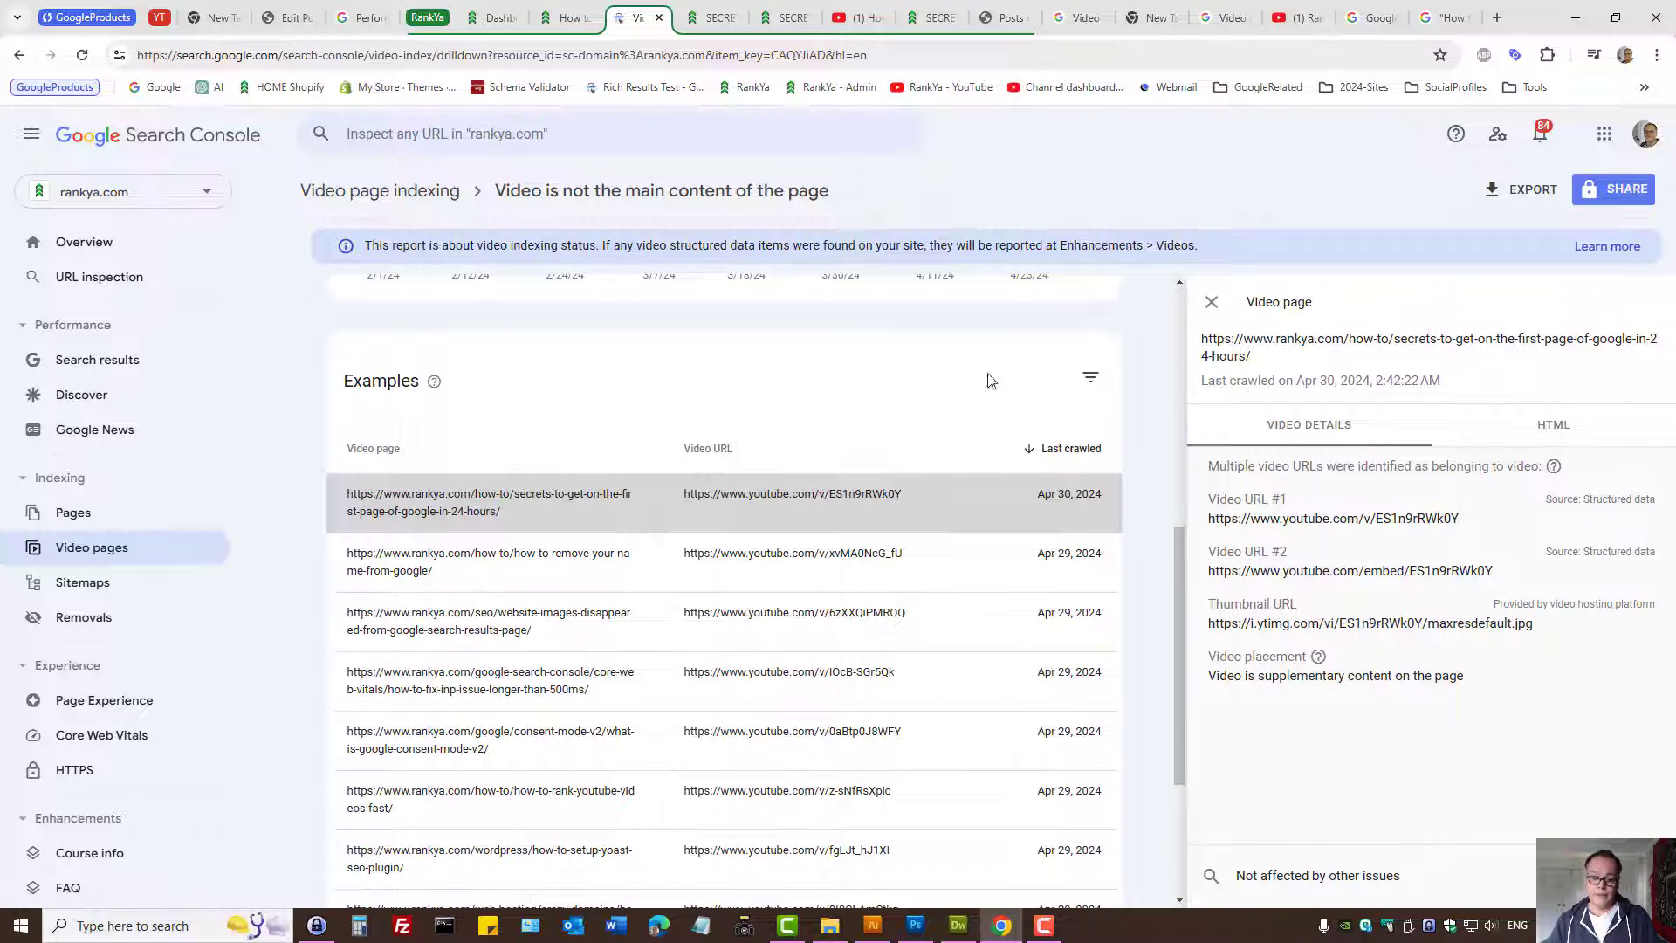
{"action": "mouse_move", "coordinate": [724, 503]}
{"action": "key", "text": "ctrl+Tab"}
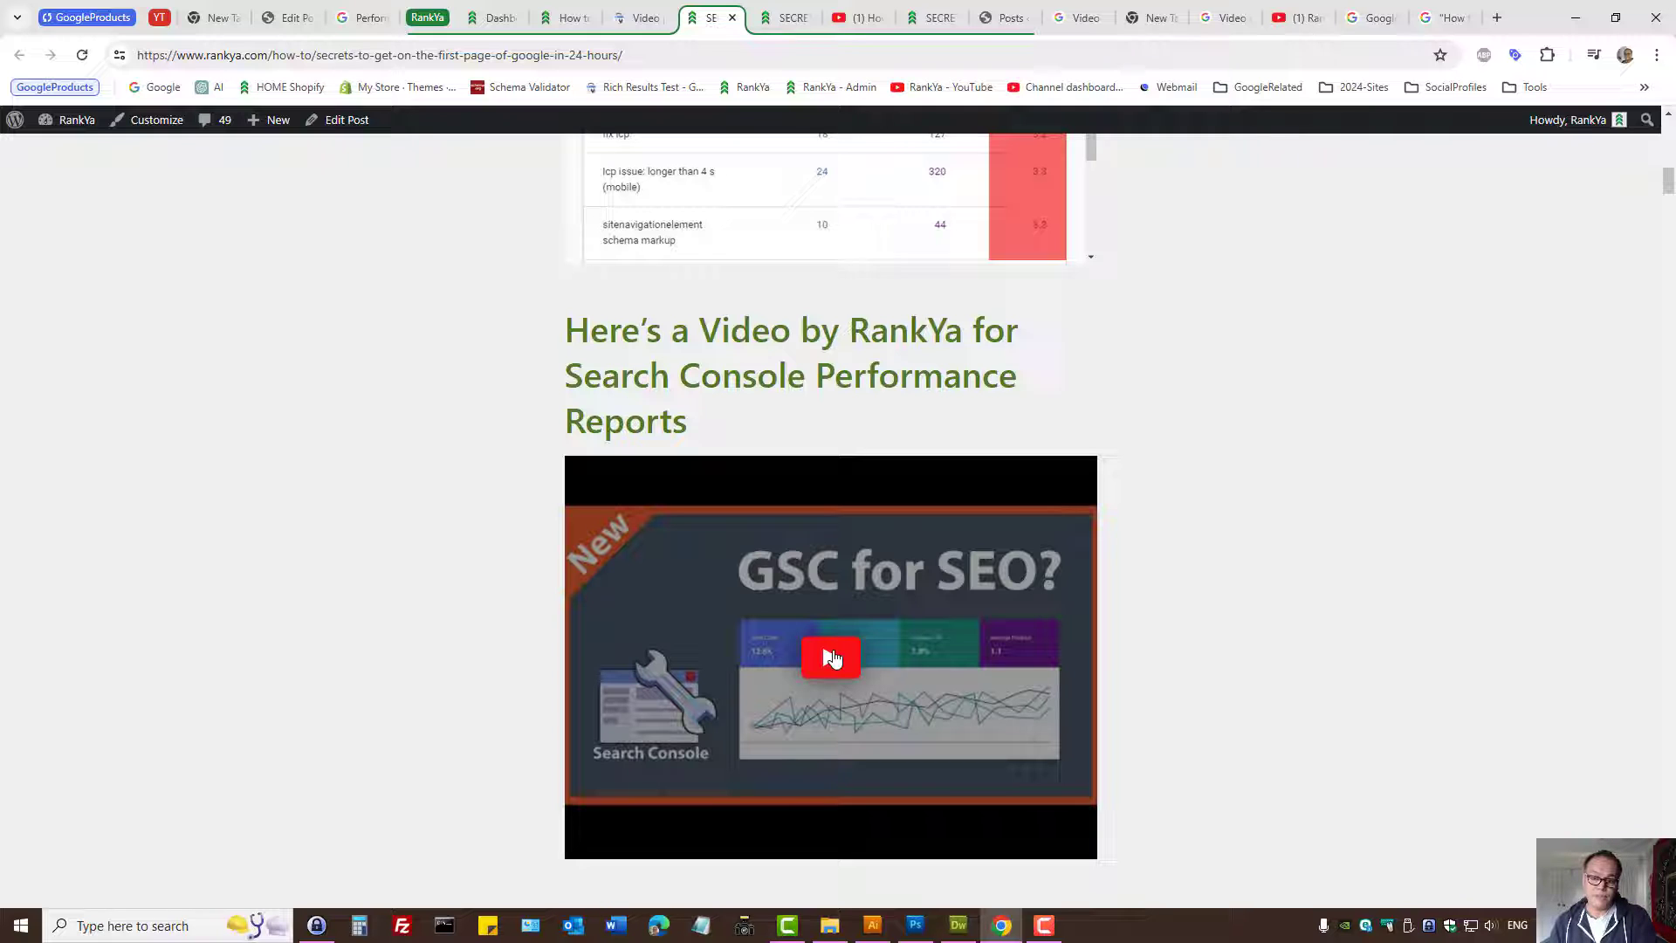
Review the Google video results for 'How to Use Google Search Console for SEO' RankYa, then return to the How to Fix article.
{"action": "left_click", "coordinate": [1440, 16]}
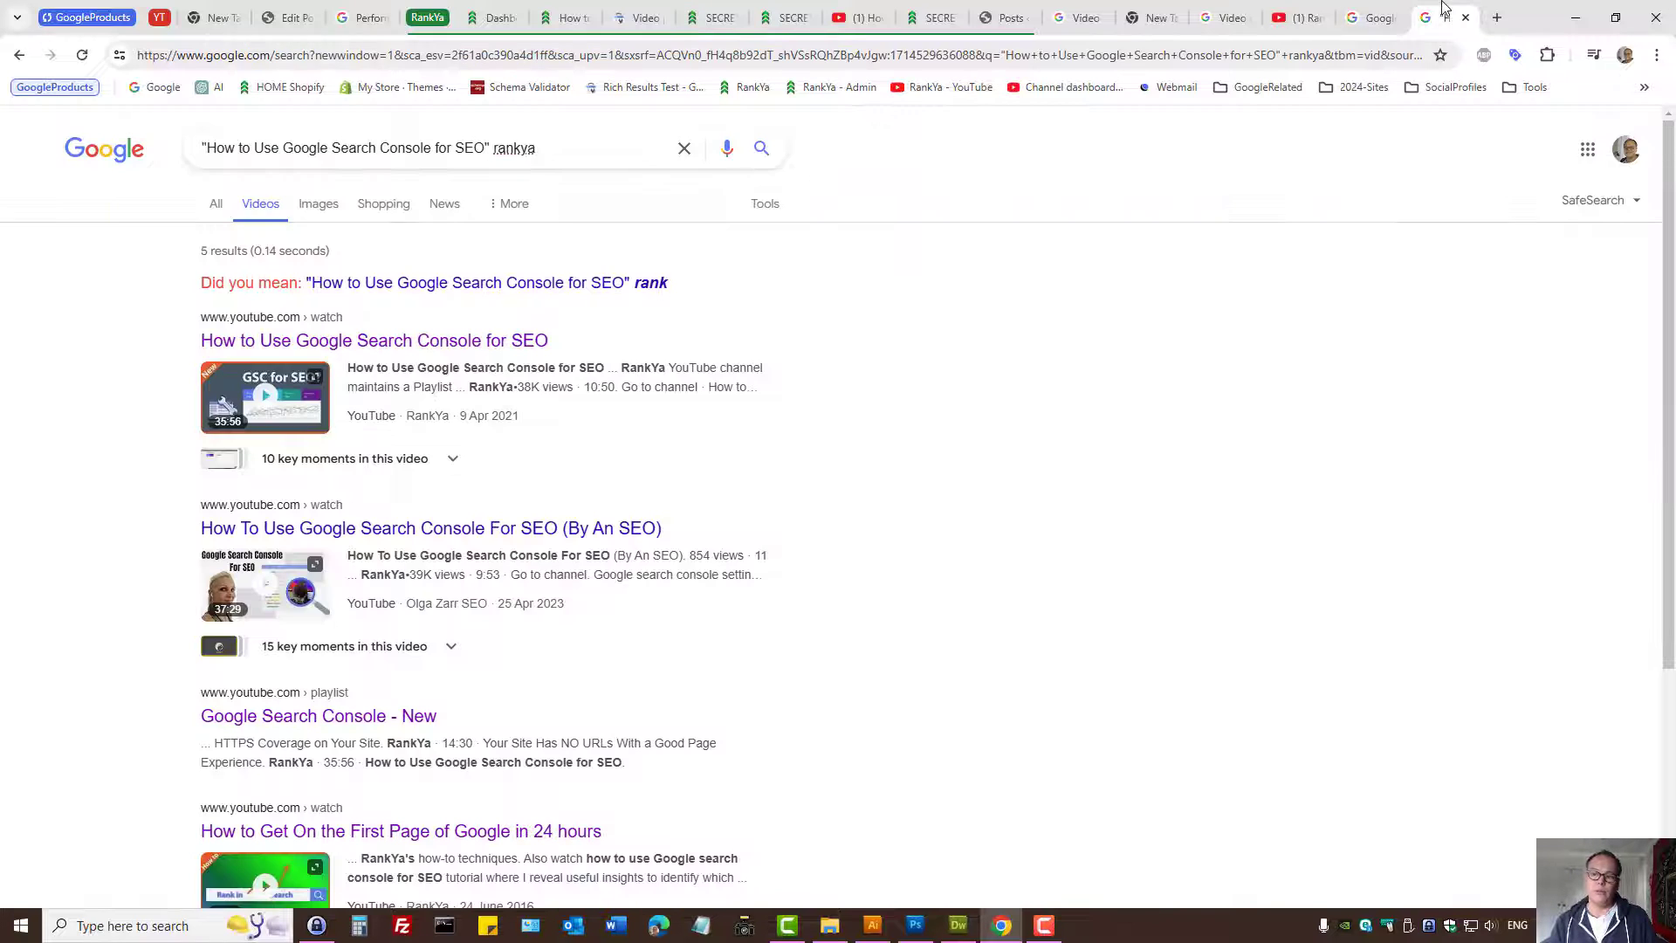
{"action": "mouse_move", "coordinate": [207, 147]}
{"action": "left_mouse_down"}
{"action": "mouse_move", "coordinate": [553, 147]}
{"action": "mouse_move", "coordinate": [487, 146]}
{"action": "left_mouse_up"}
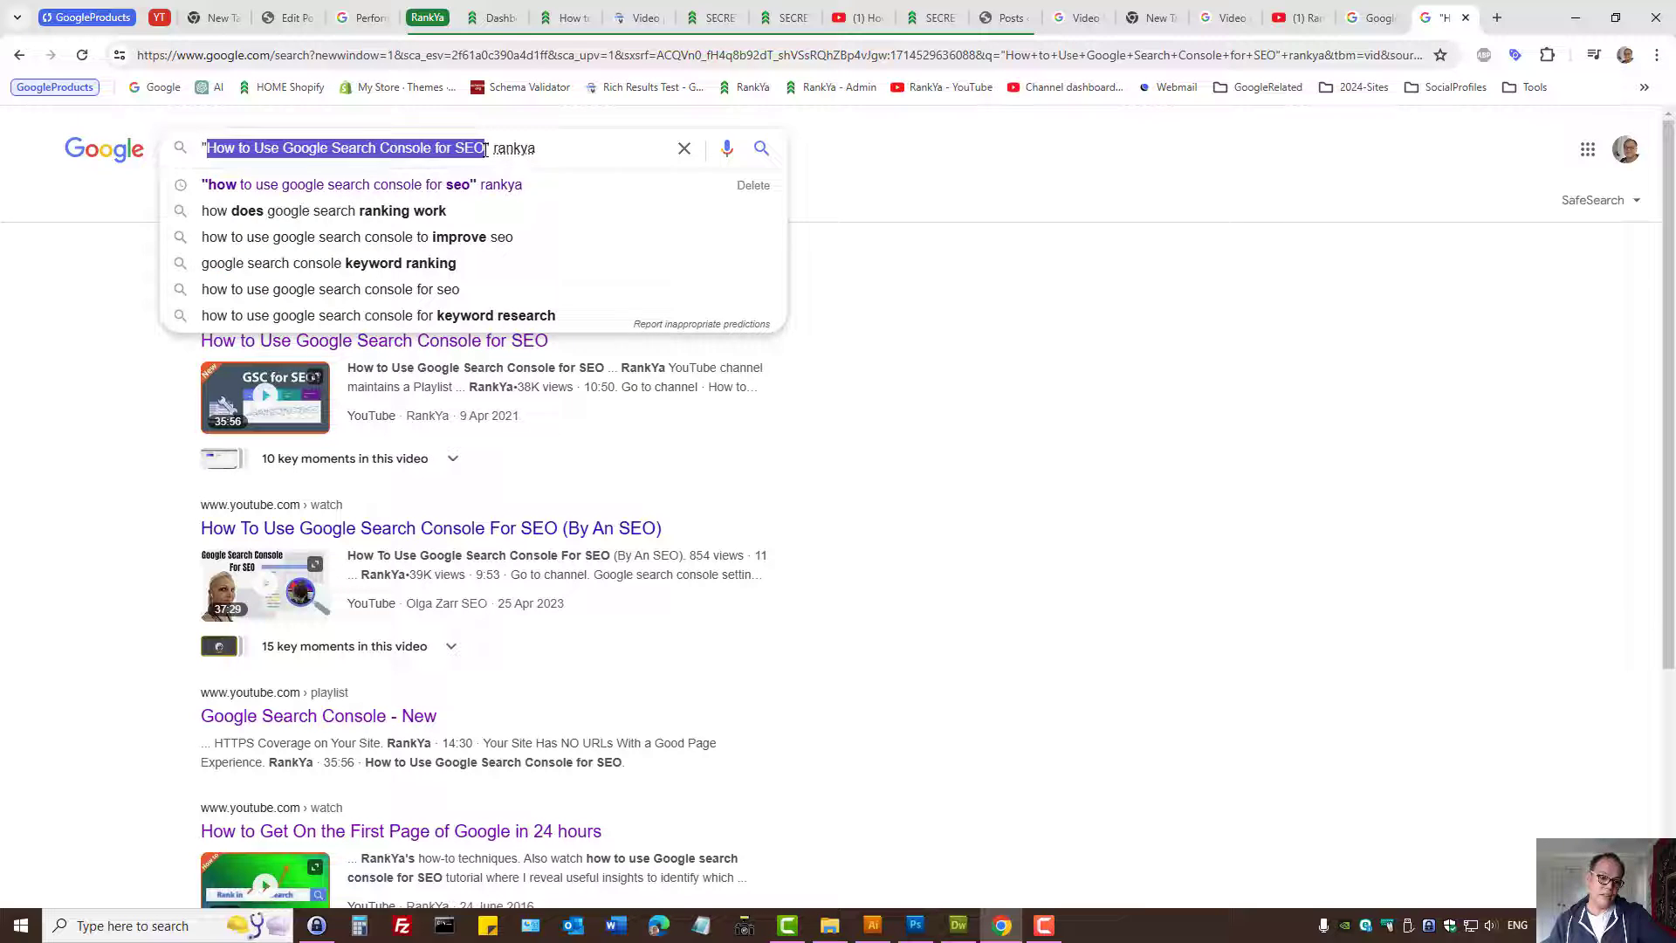
{"action": "left_click", "coordinate": [996, 286]}
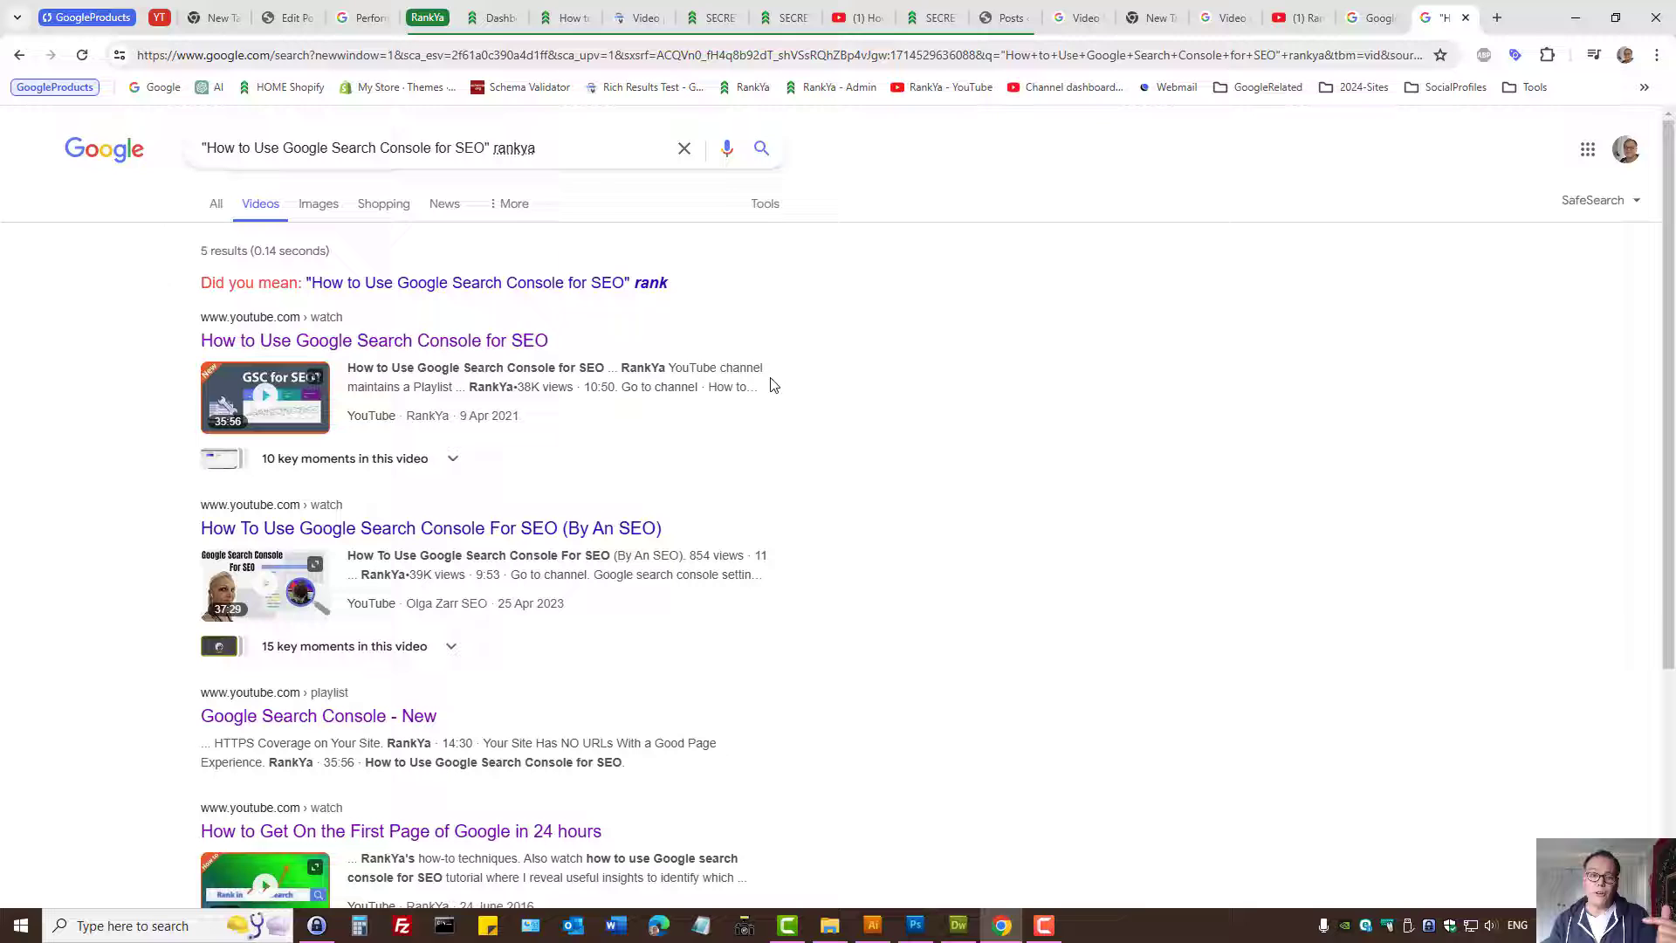
{"action": "left_click", "coordinate": [569, 23]}
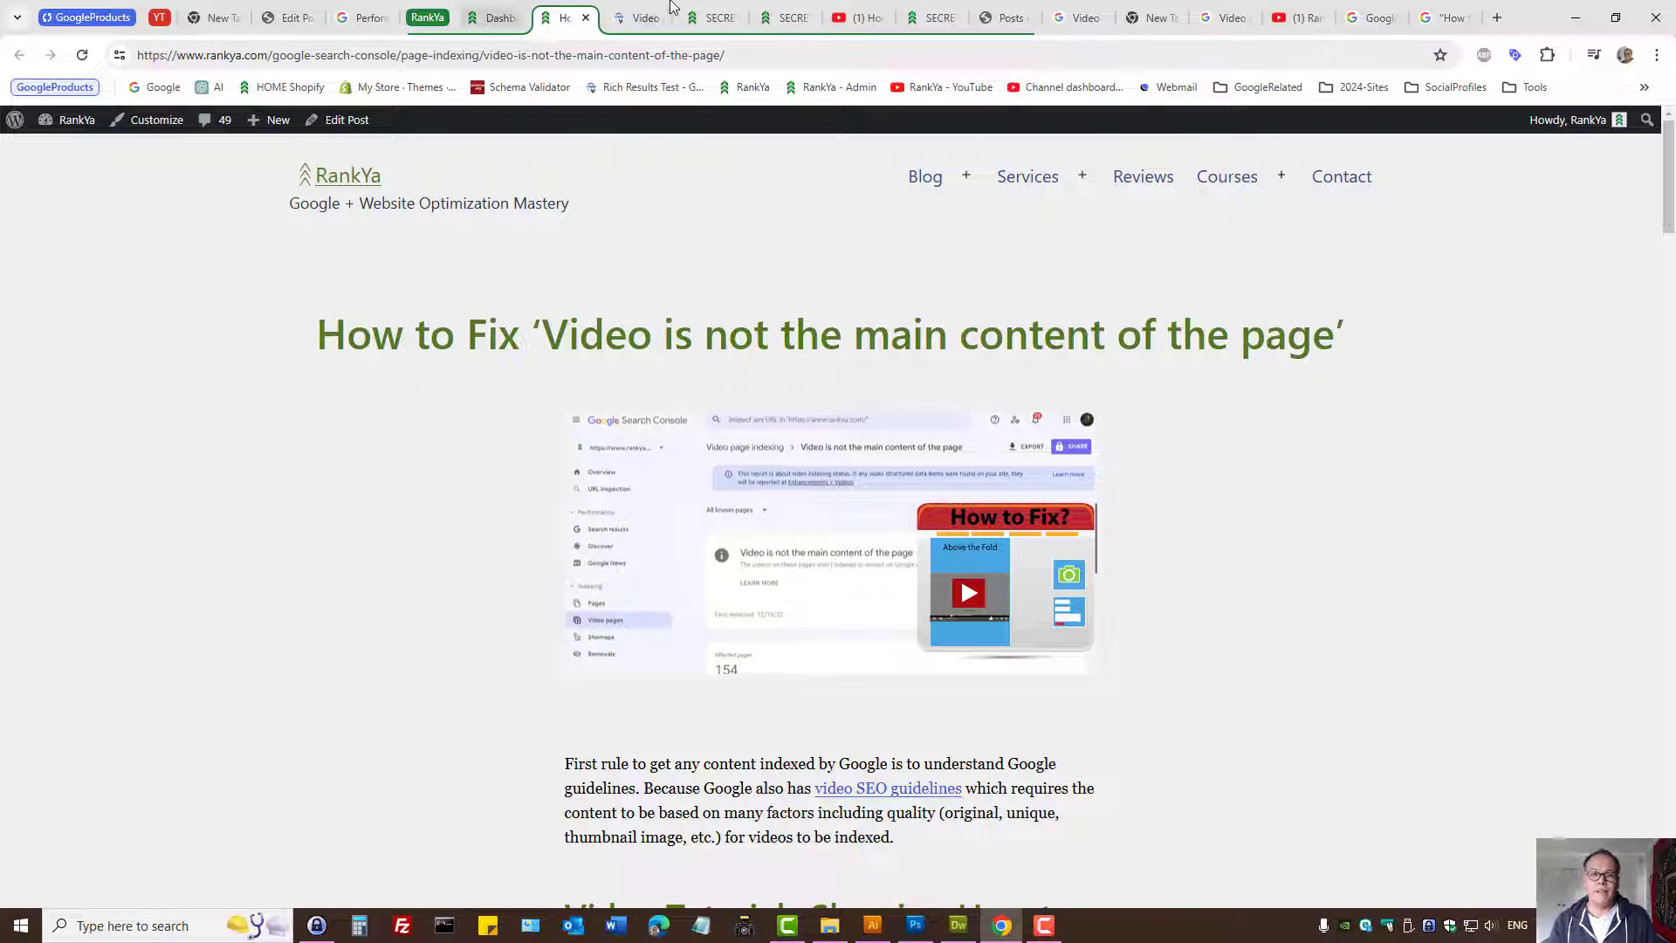
Close the example's video details panel and move to Google's Video SEO best practices documentation.
{"action": "left_click", "coordinate": [638, 17]}
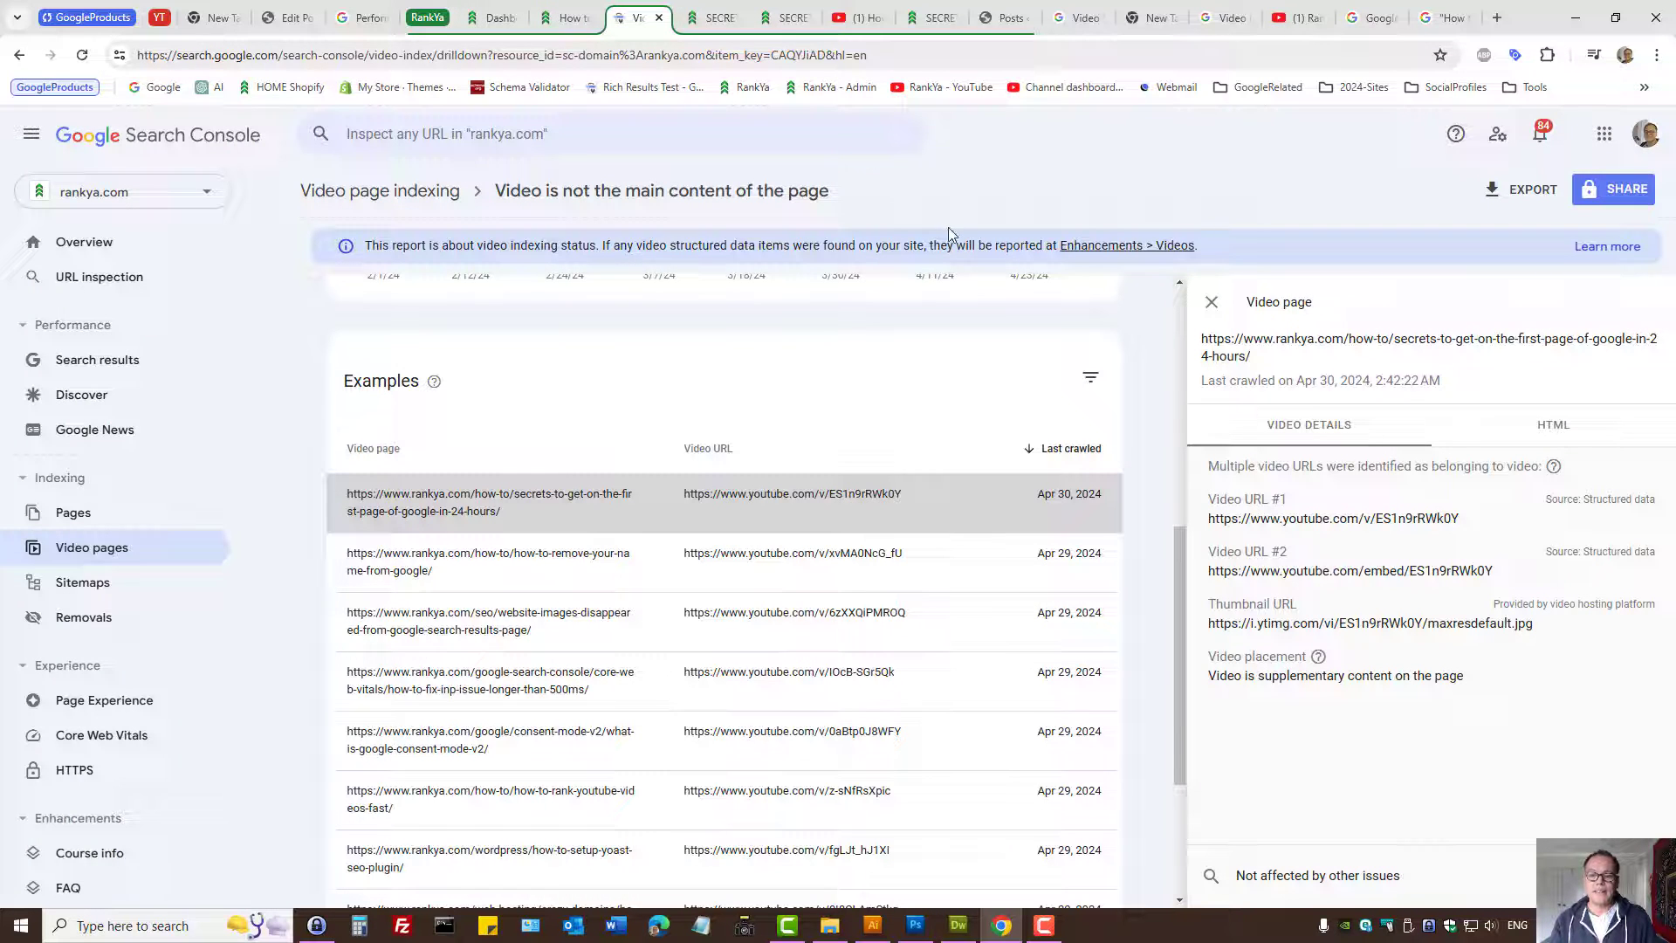
{"action": "left_click", "coordinate": [1213, 304]}
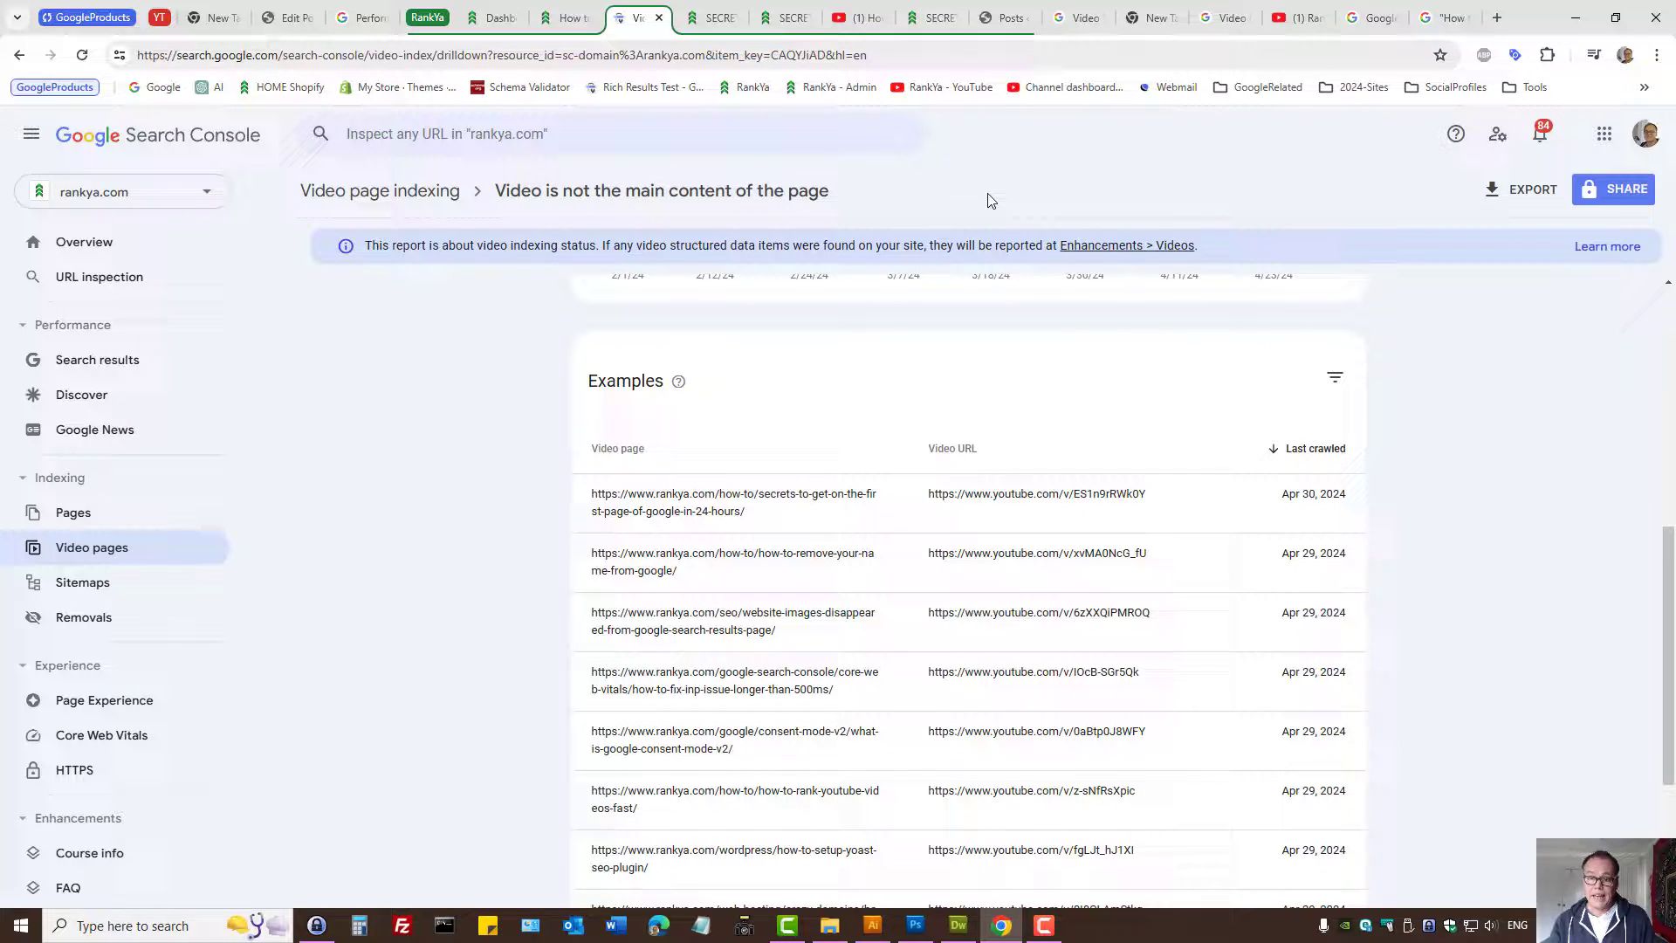
{"action": "left_click", "coordinate": [1074, 17]}
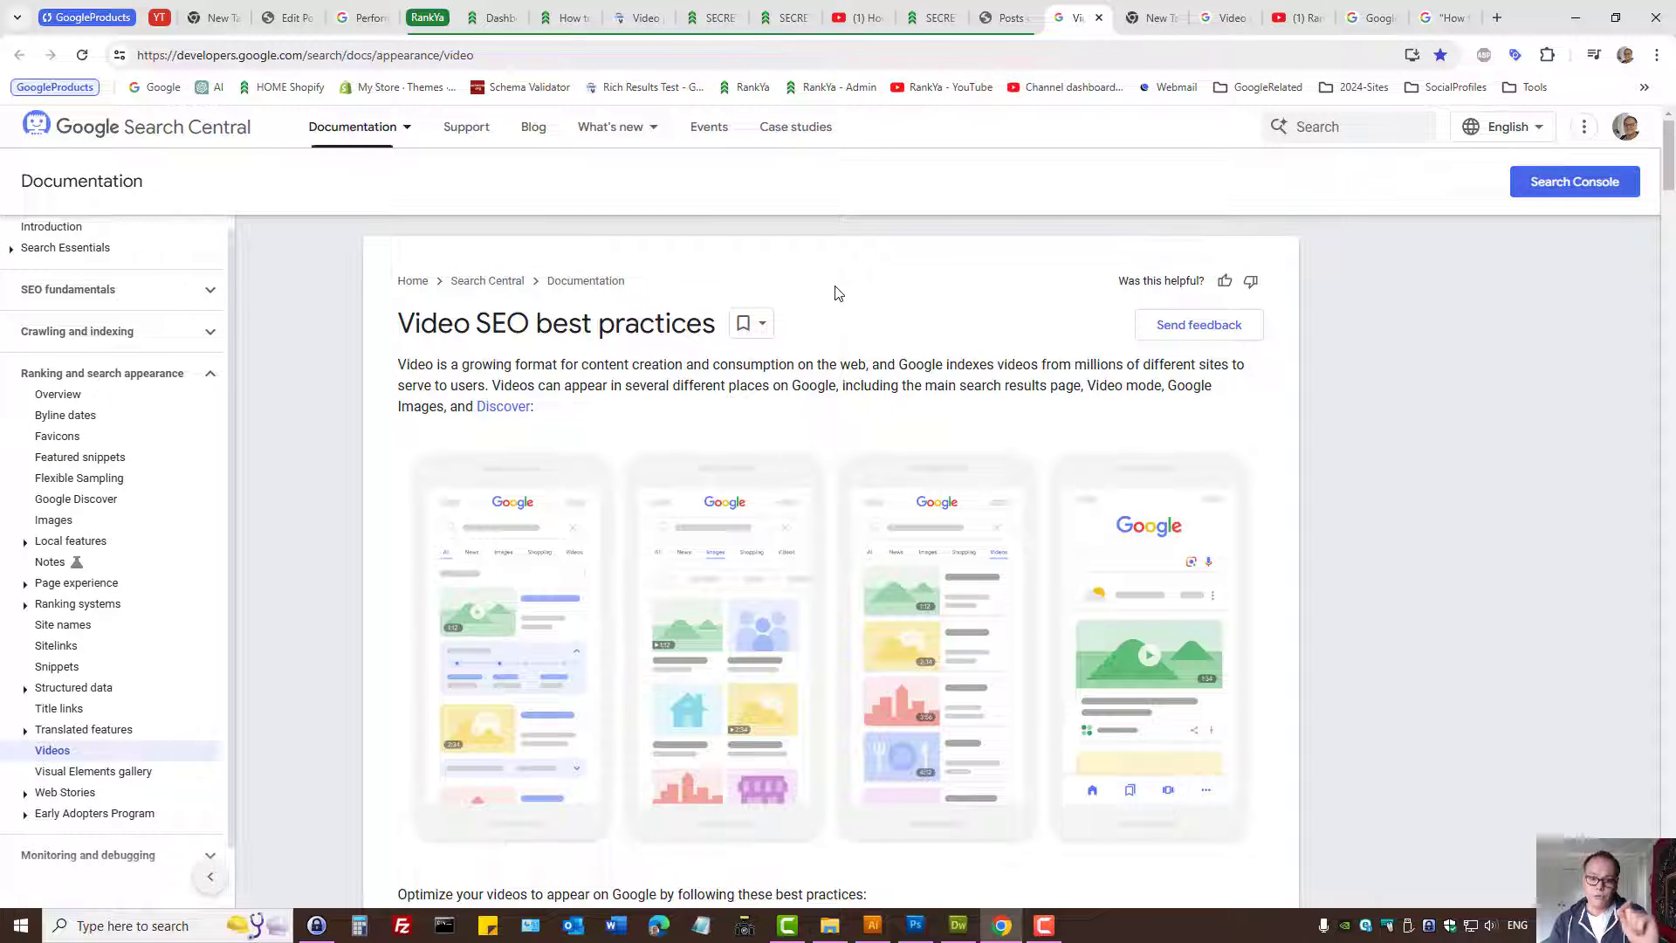
Glance at the How to Fix article, skim the Video SEO best practices list, then go to the Google video results.
{"action": "left_click", "coordinate": [563, 16]}
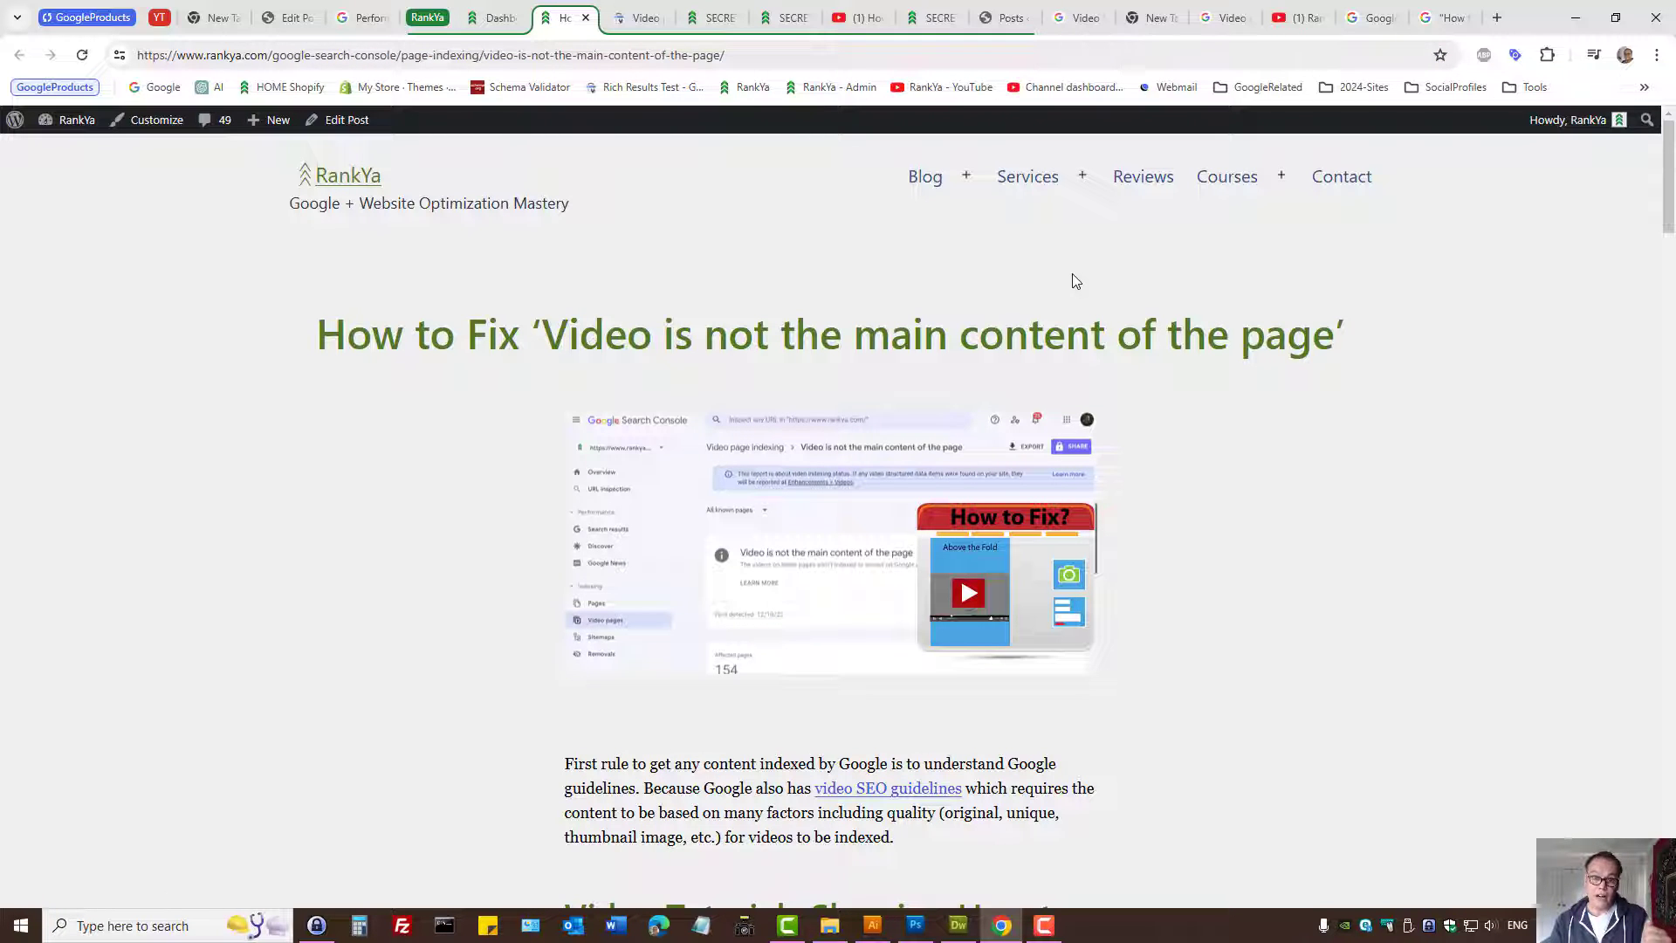
{"action": "left_click", "coordinate": [1076, 17]}
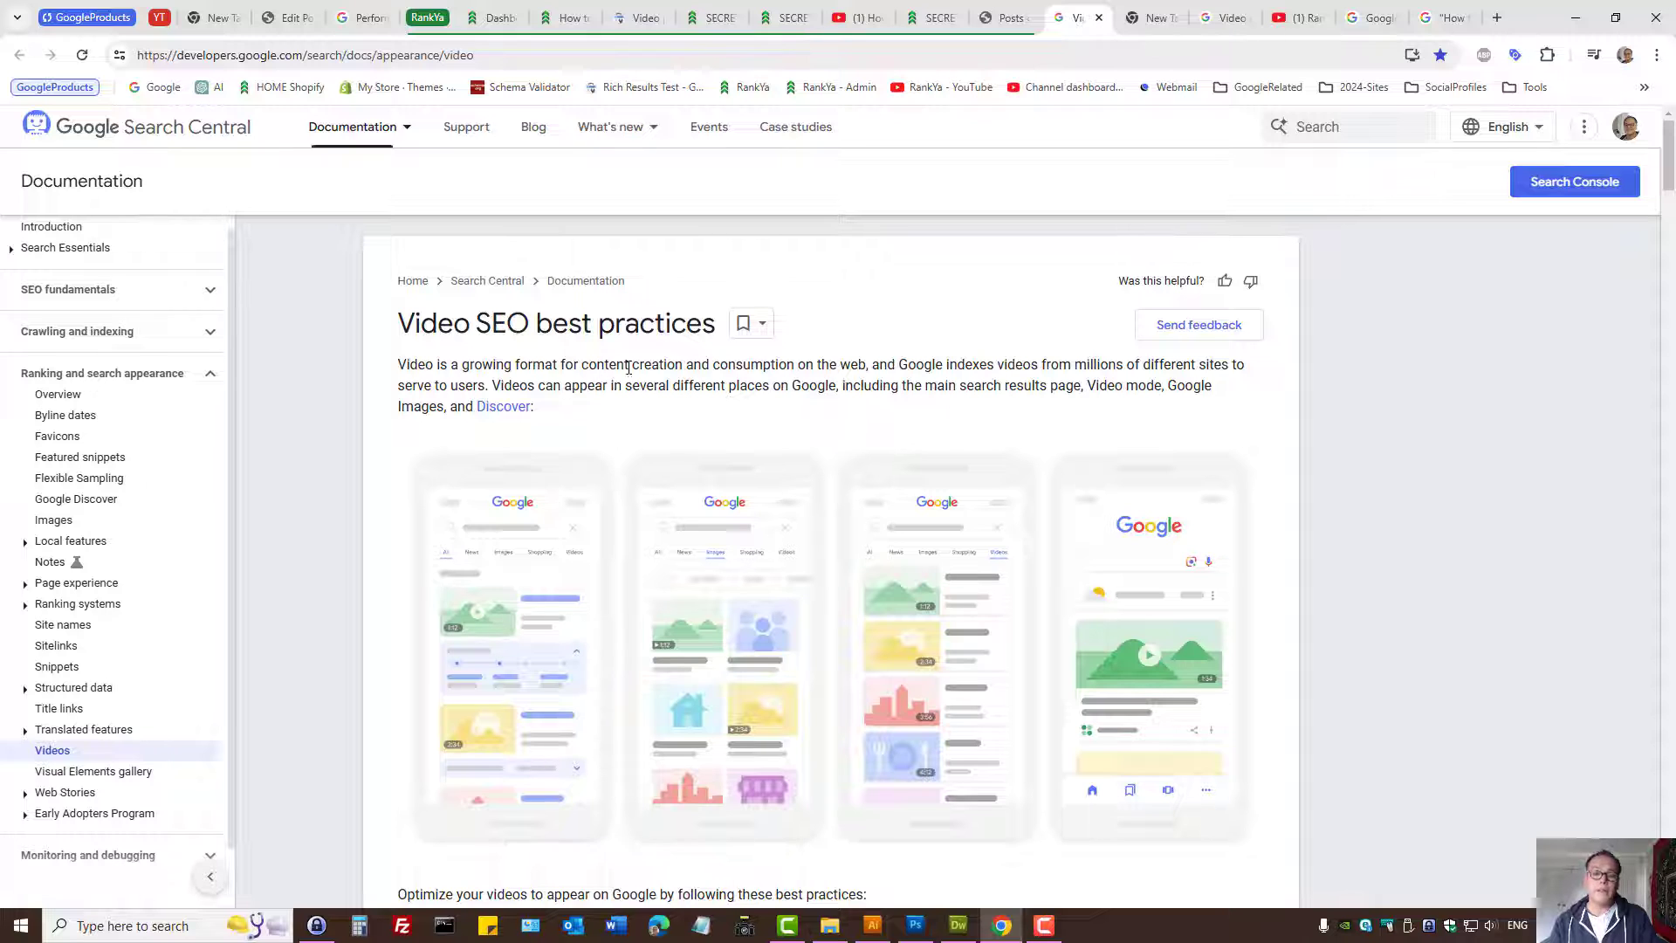
{"action": "scroll", "coordinate": [714, 432], "scroll_direction": "down", "scroll_amount": 3}
{"action": "scroll", "coordinate": [629, 445], "scroll_direction": "down", "scroll_amount": 3}
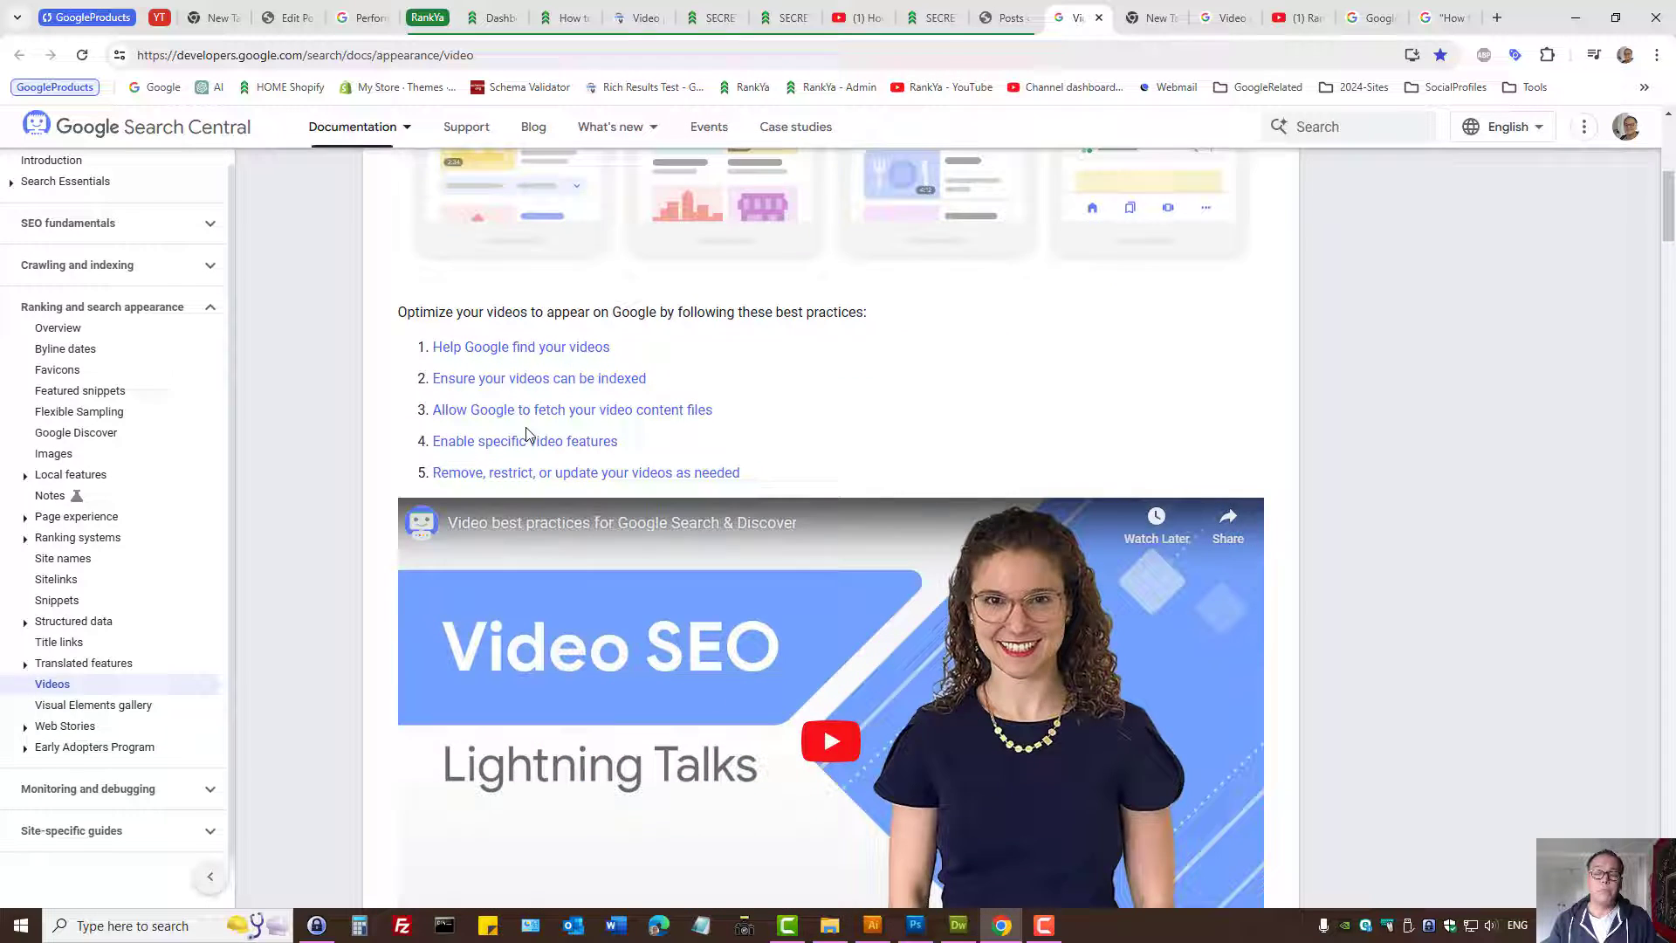
{"action": "scroll", "coordinate": [733, 409], "scroll_direction": "up", "scroll_amount": 6}
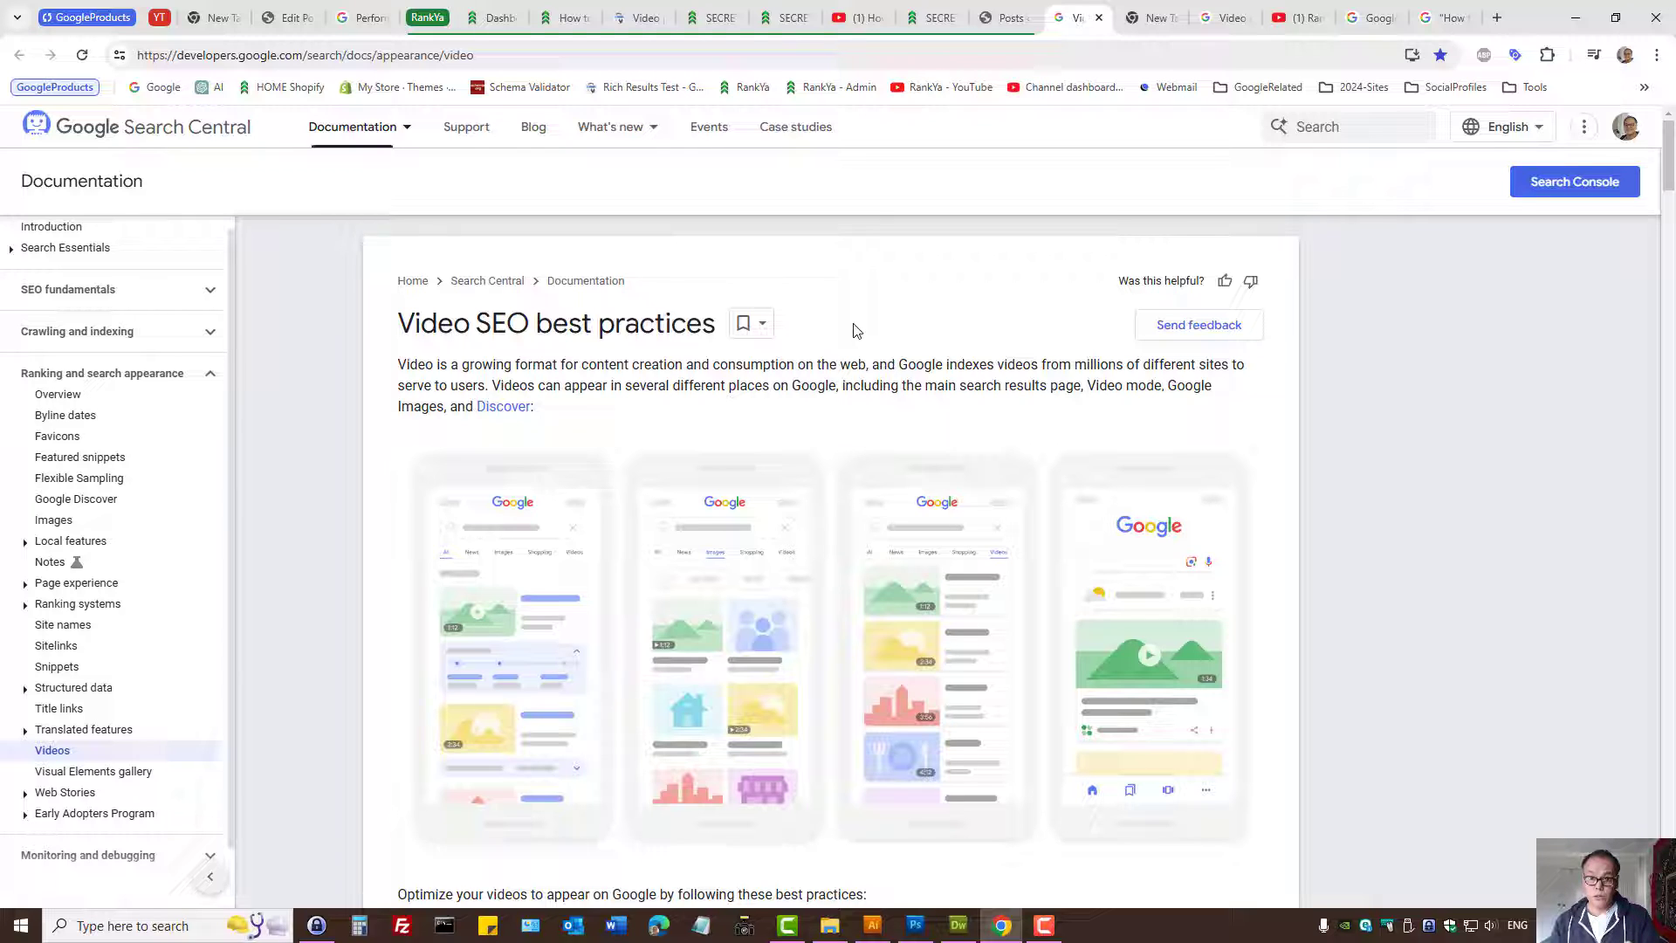
{"action": "left_click", "coordinate": [1444, 17]}
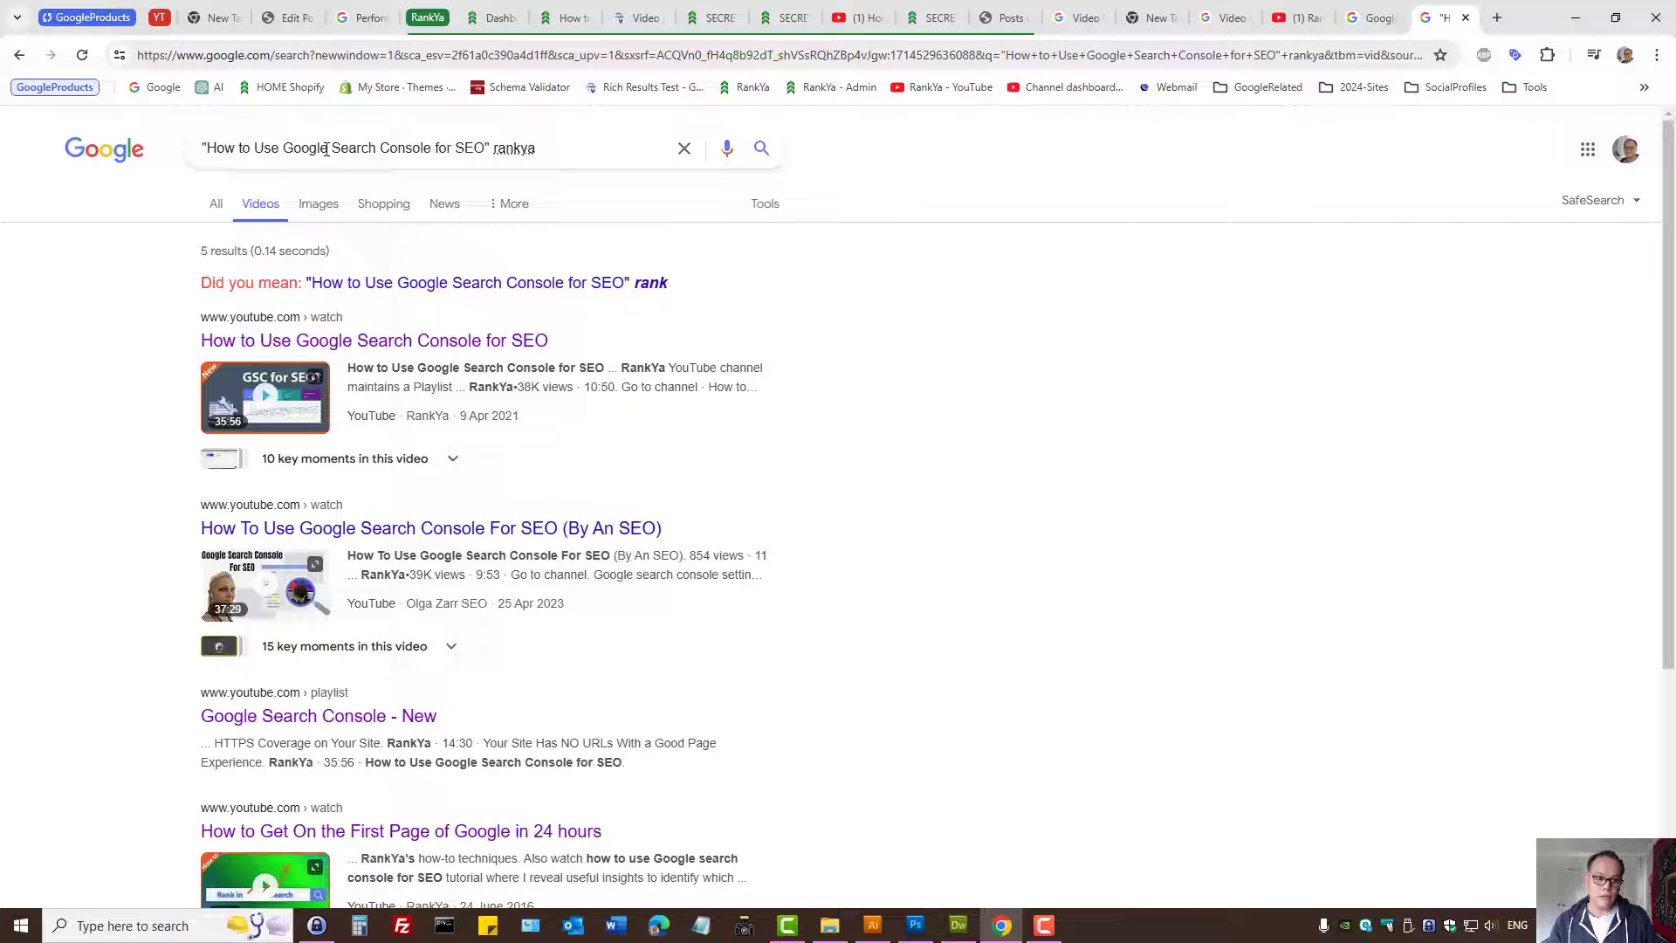
Show 'All' result types for the Search Console SEO query, then return to the video indexing report.
{"action": "left_click", "coordinate": [217, 203]}
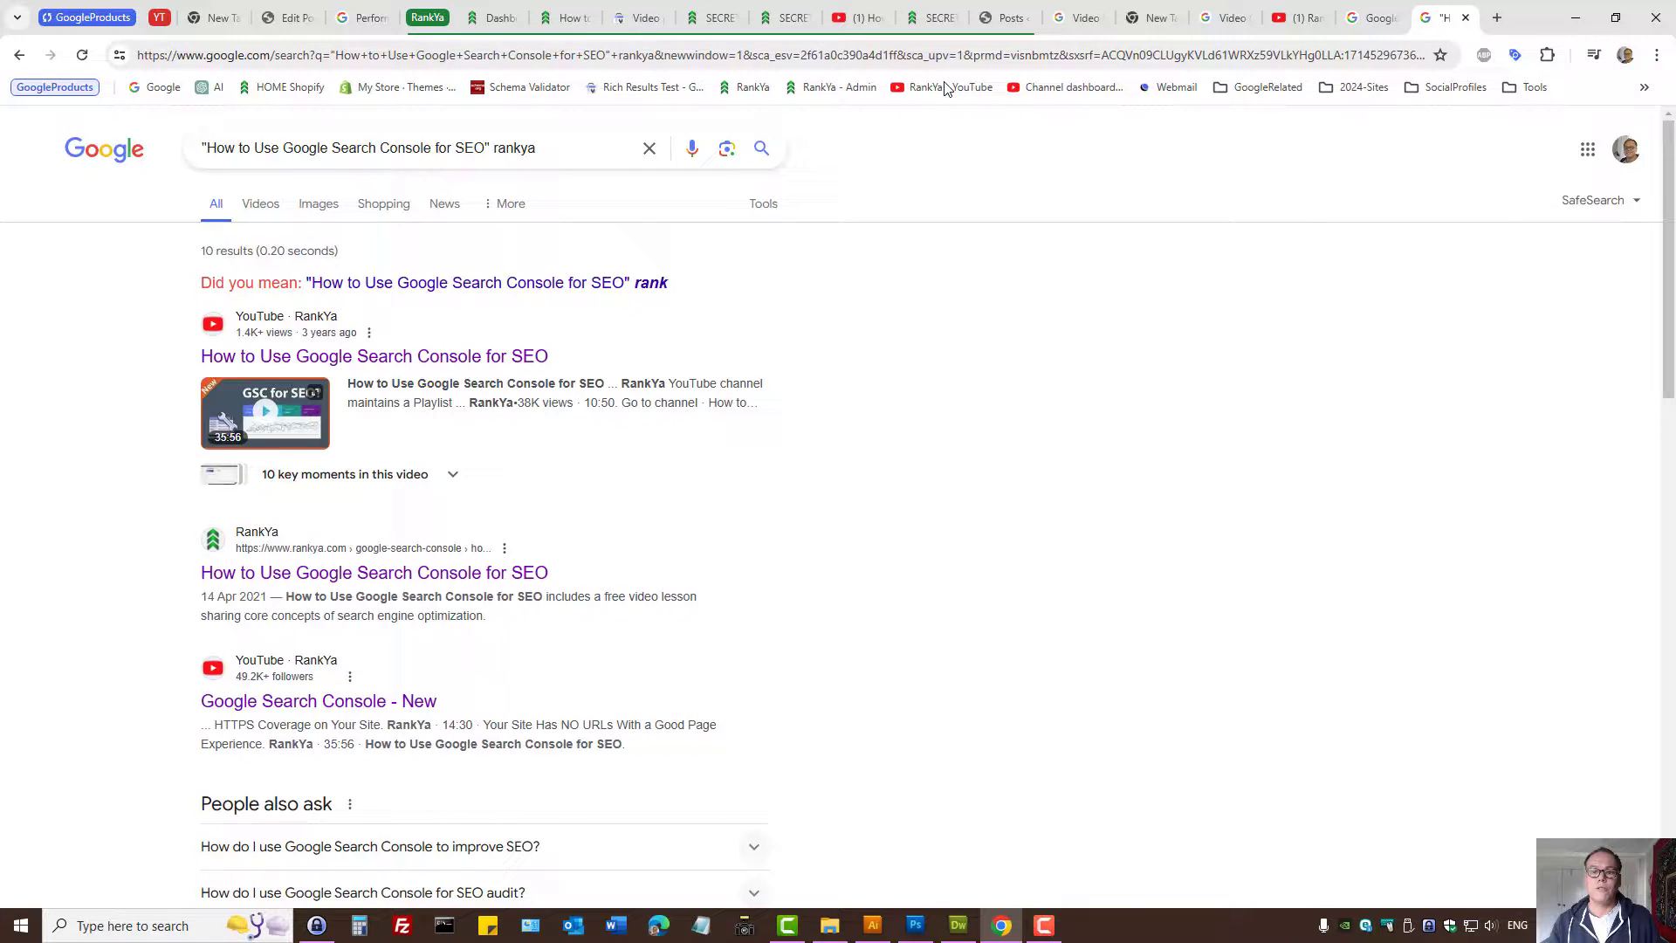
{"action": "left_click", "coordinate": [637, 17]}
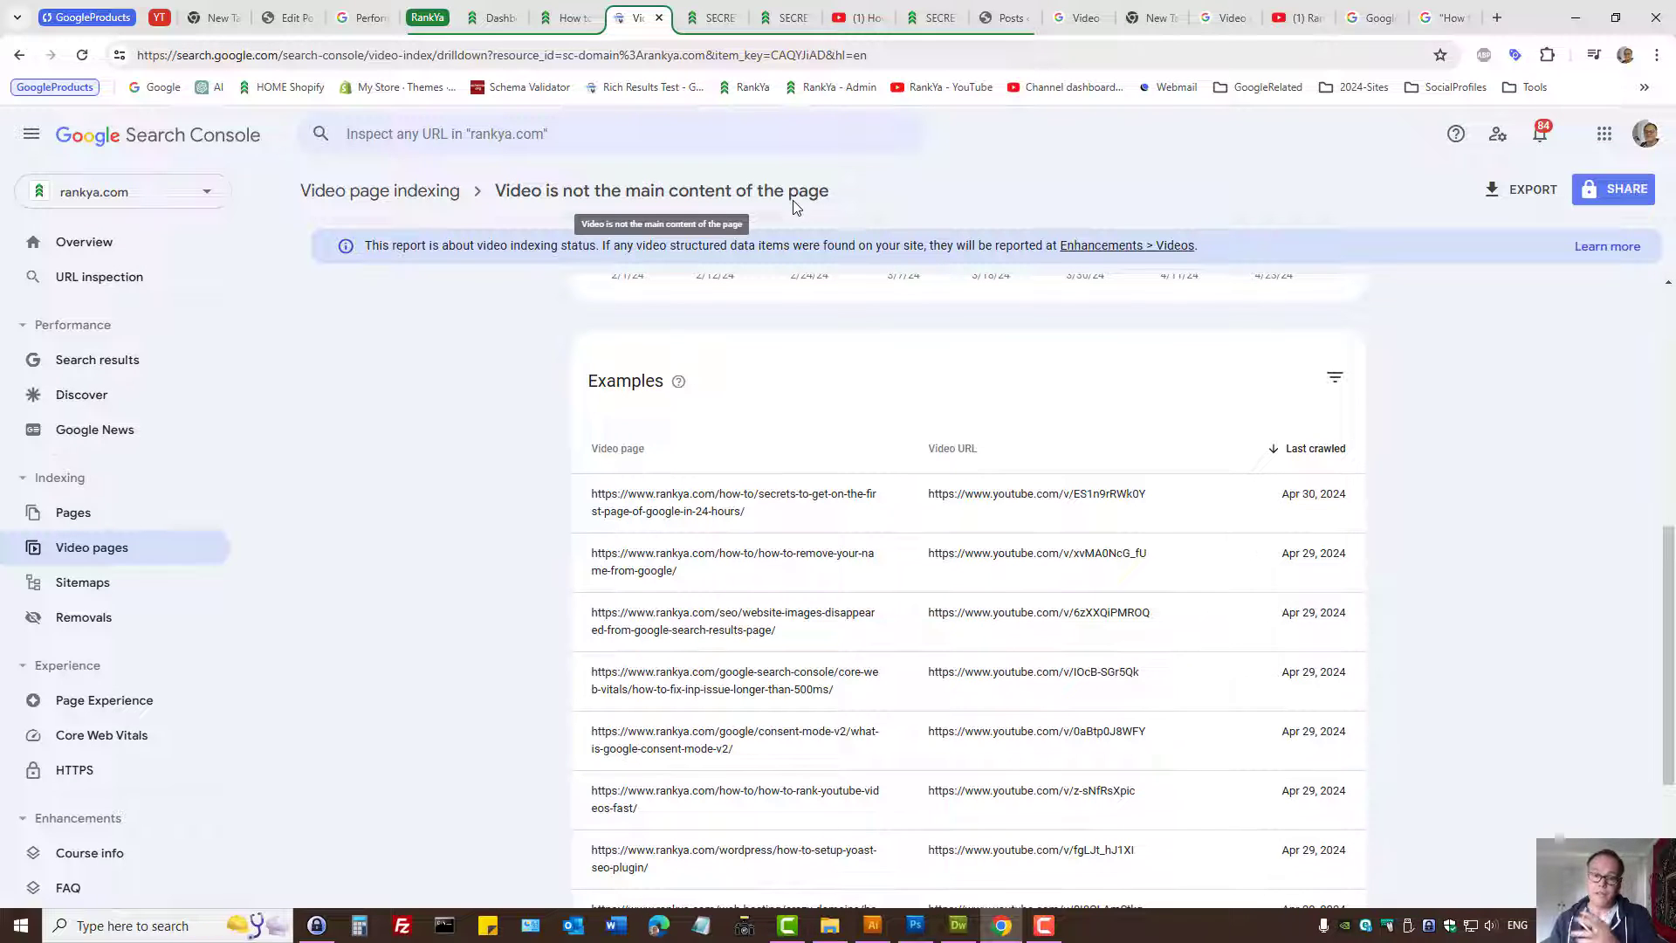
Revisit the Video SEO best practices docs, then move on to the RankYa YouTube channel page.
{"action": "left_click", "coordinate": [1073, 16]}
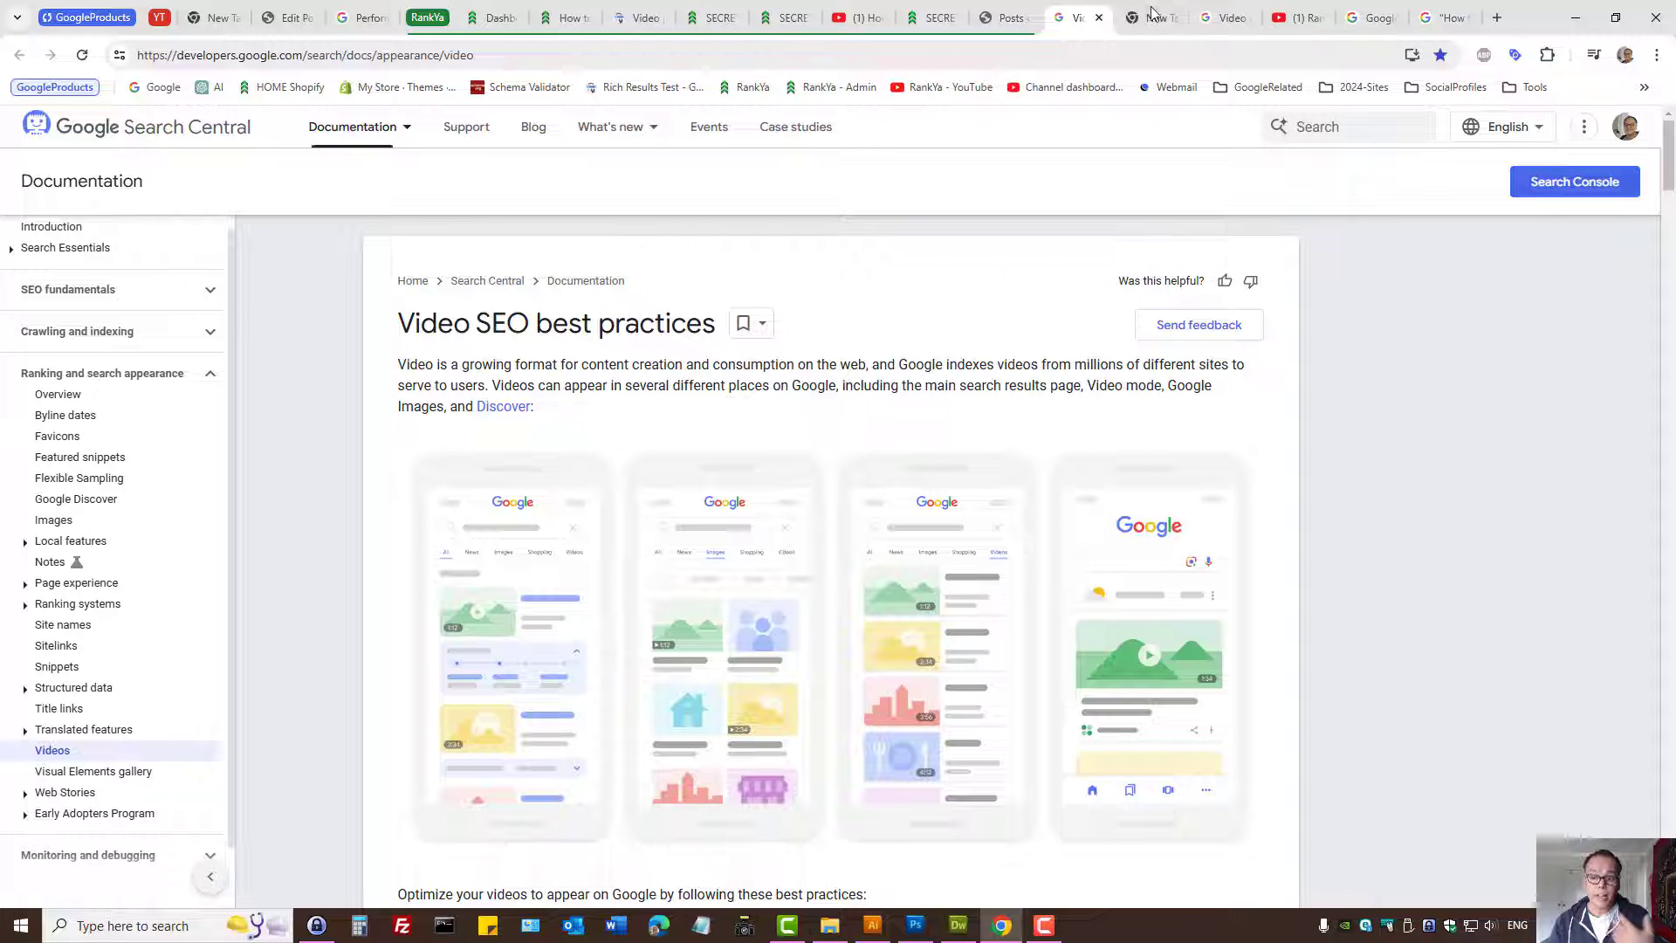
{"action": "left_click", "coordinate": [1304, 17]}
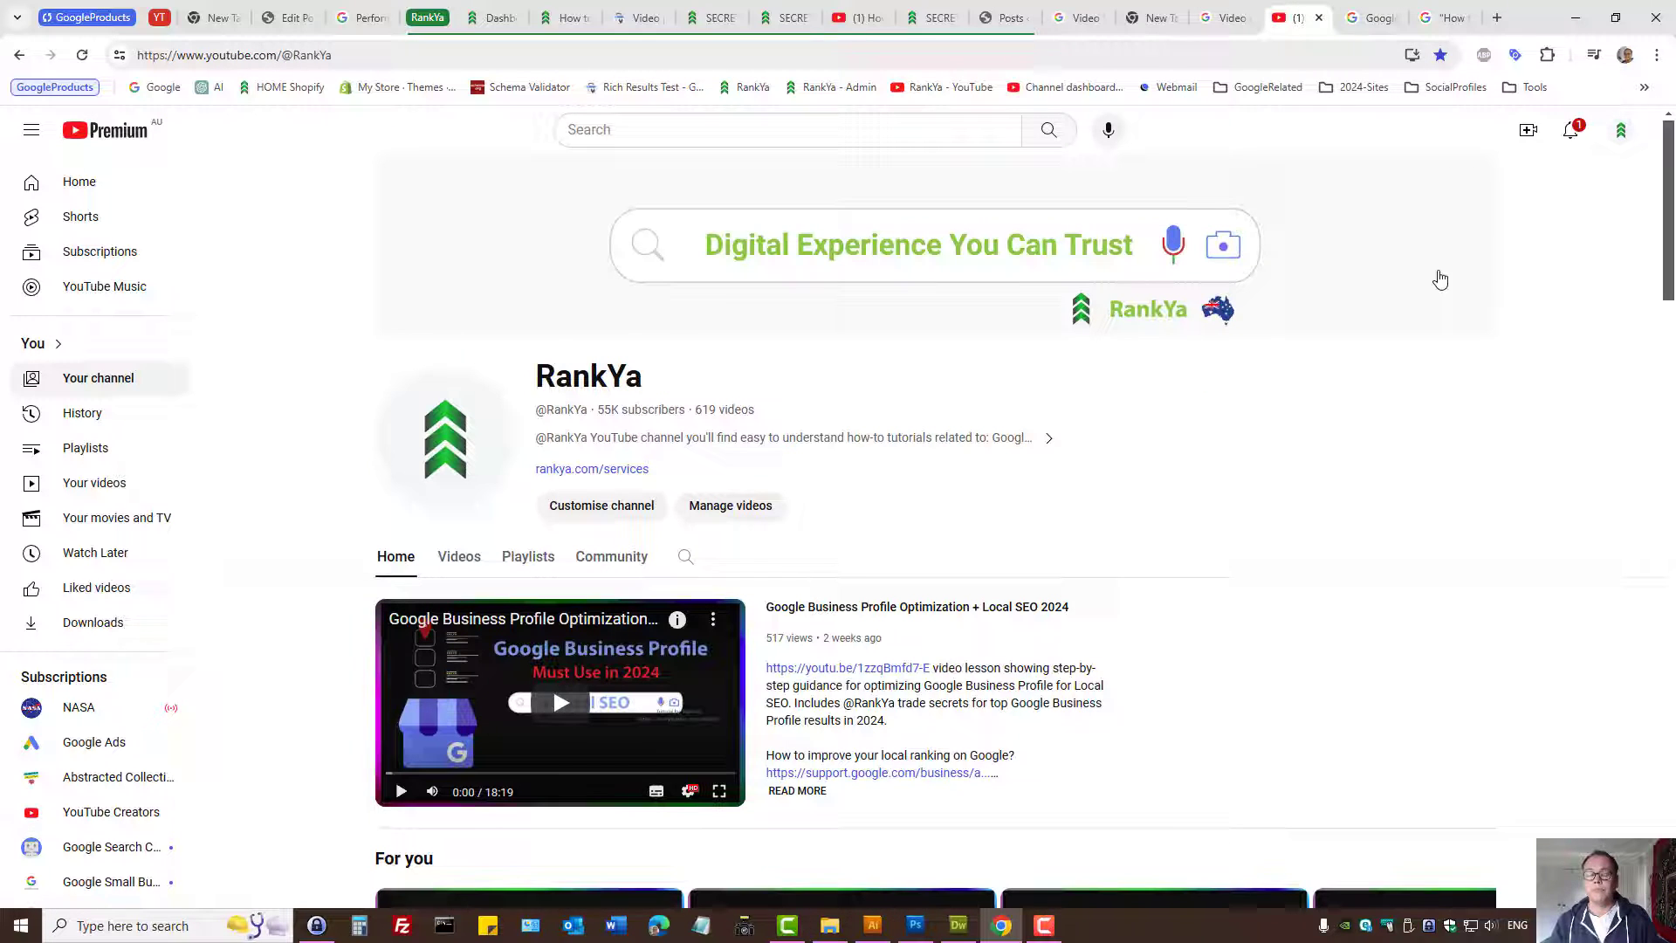